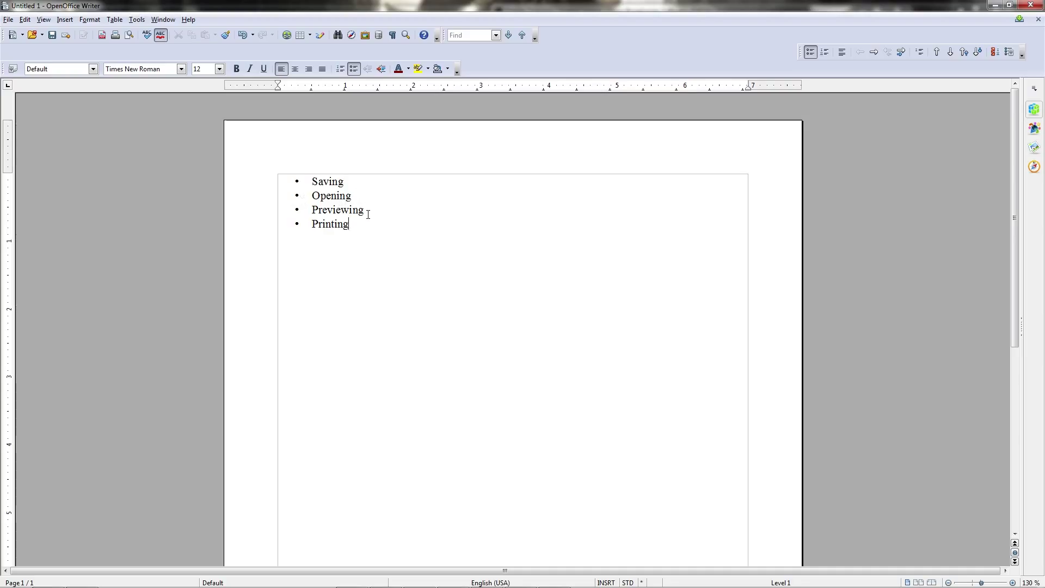
Step: Open the File menu above the Saving, Opening, Previewing, Printing bulleted list
{"action": "left_click", "coordinate": [10, 20]}
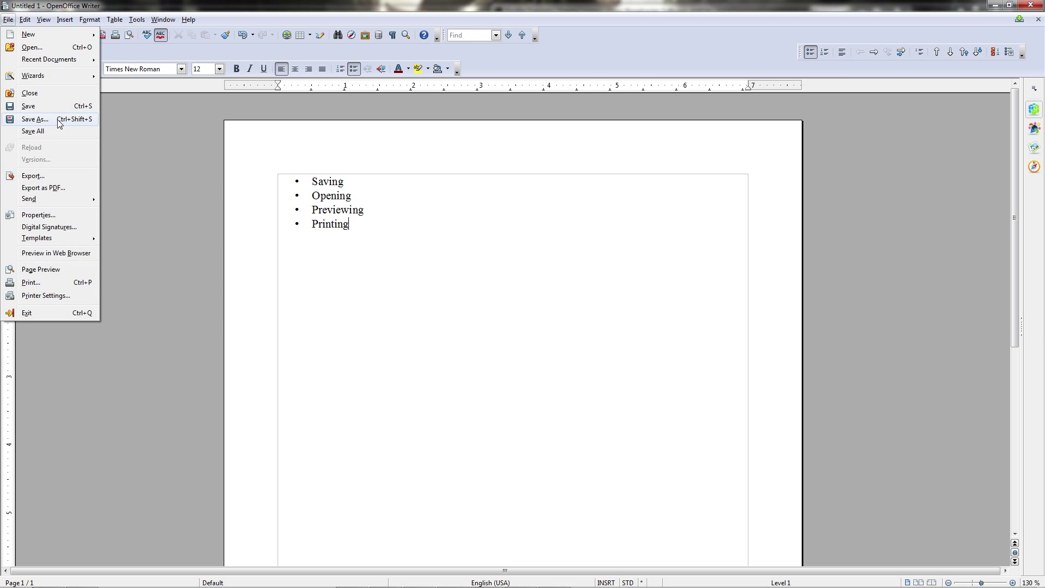
Step: Start Save As on the Open Office folder, moving the dialog up and focusing the name and type fields
{"action": "left_click", "coordinate": [58, 120]}
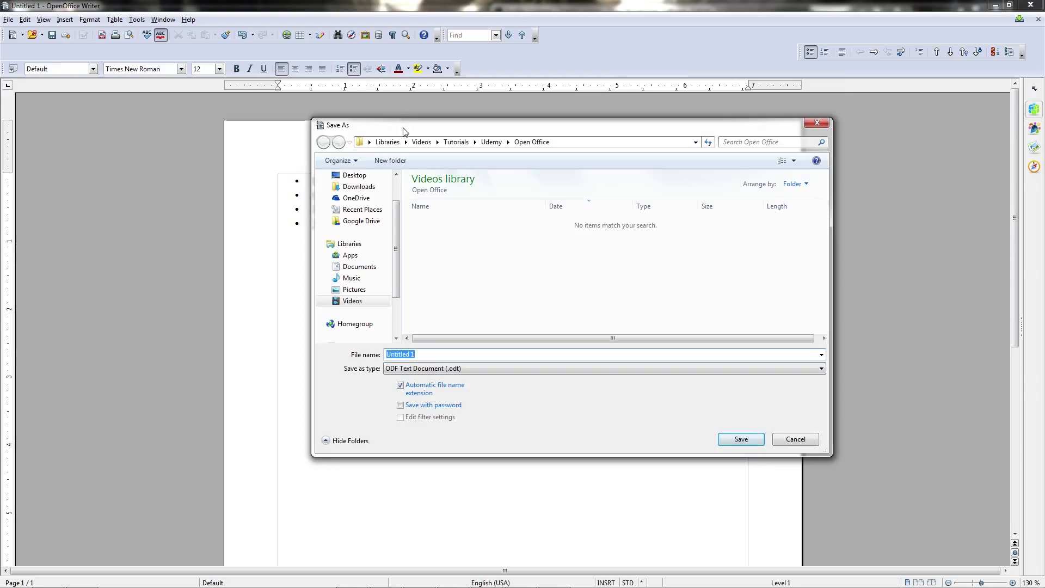
{"action": "left_click_drag", "start_coordinate": [401, 125], "coordinate": [420, 76]}
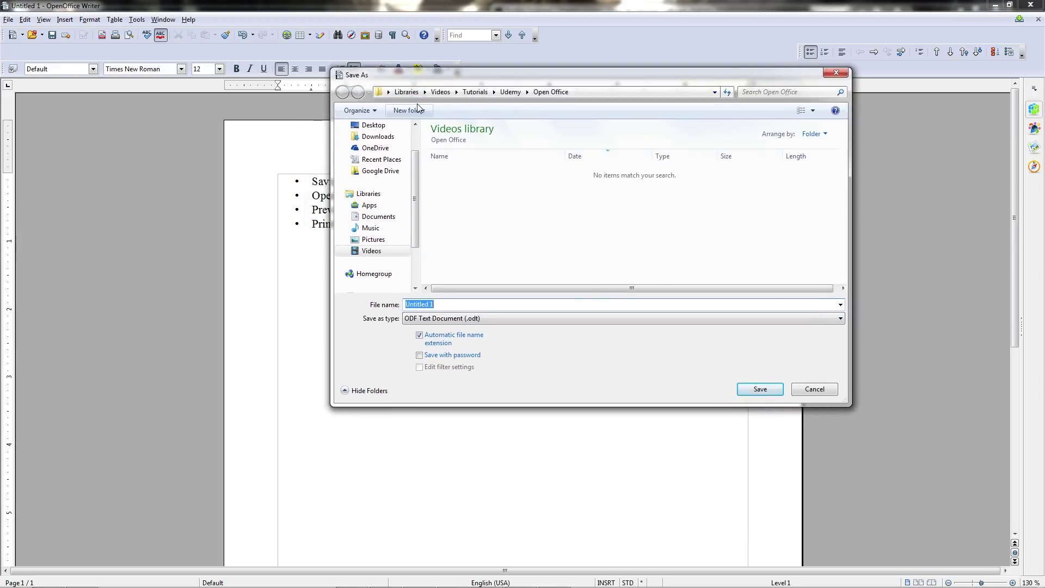
{"action": "left_click", "coordinate": [520, 304]}
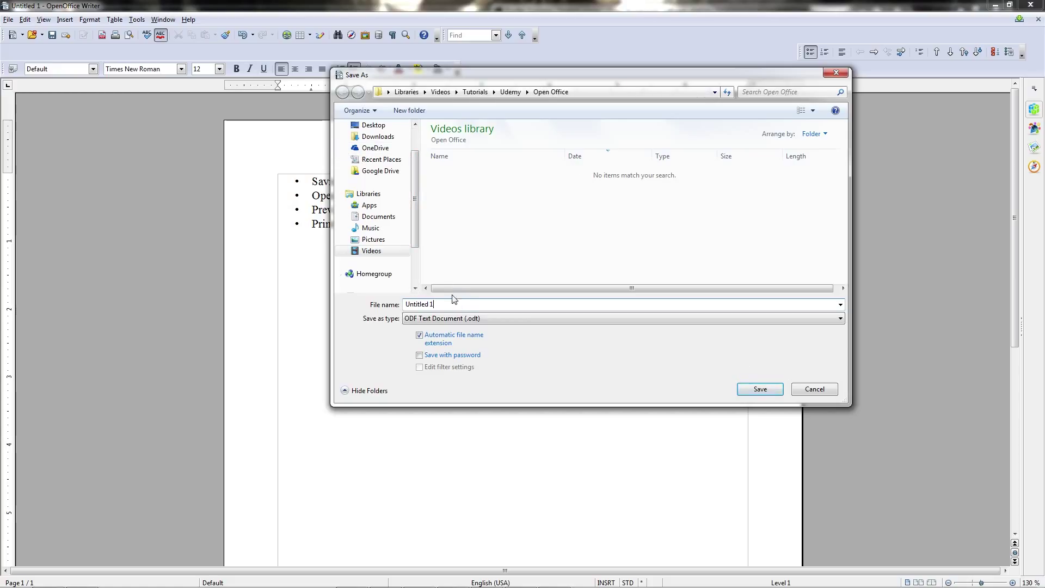
{"action": "left_click", "coordinate": [407, 320]}
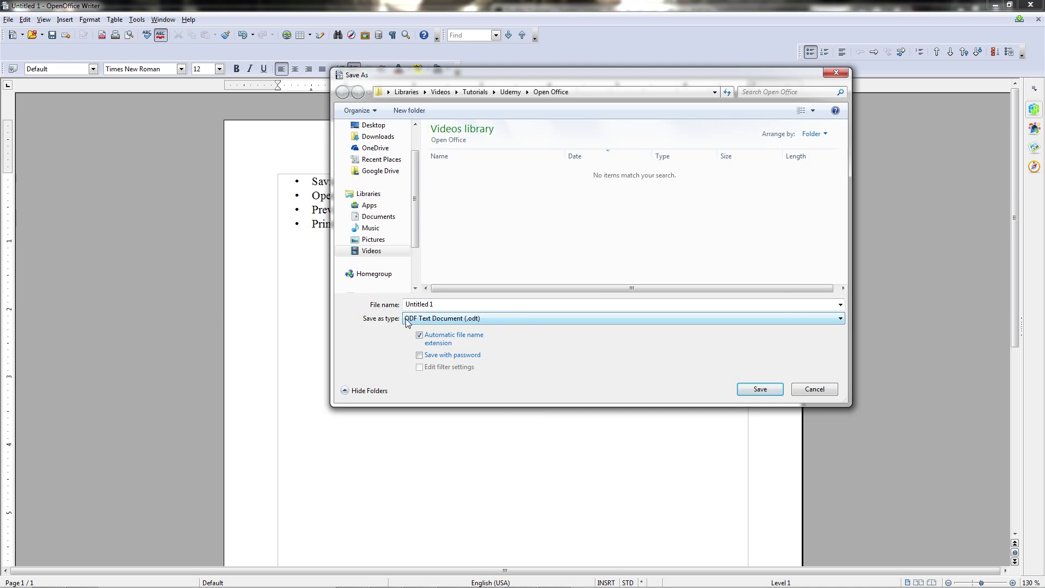
Step: Keep ODF Text Document (.odt), replace the file name with 'Saving', and save
{"action": "left_click", "coordinate": [407, 320]}
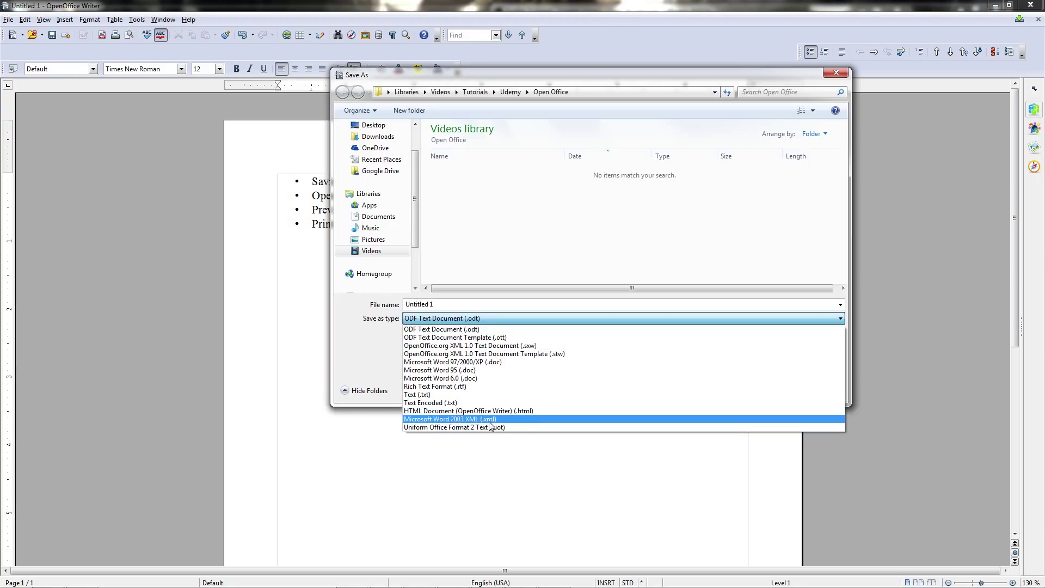
{"action": "left_click", "coordinate": [554, 319]}
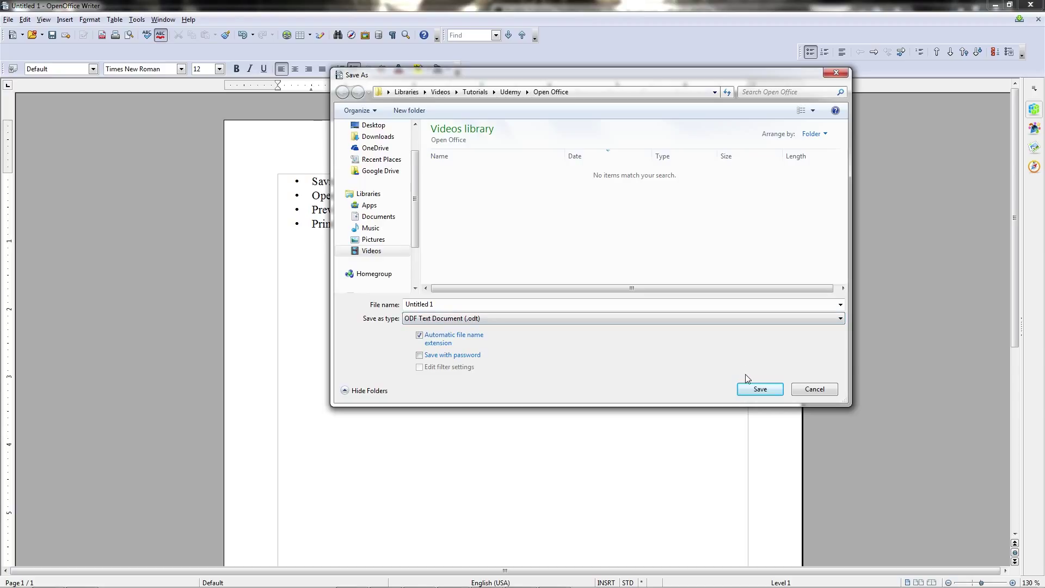
{"action": "key", "text": "shift+Tab"}
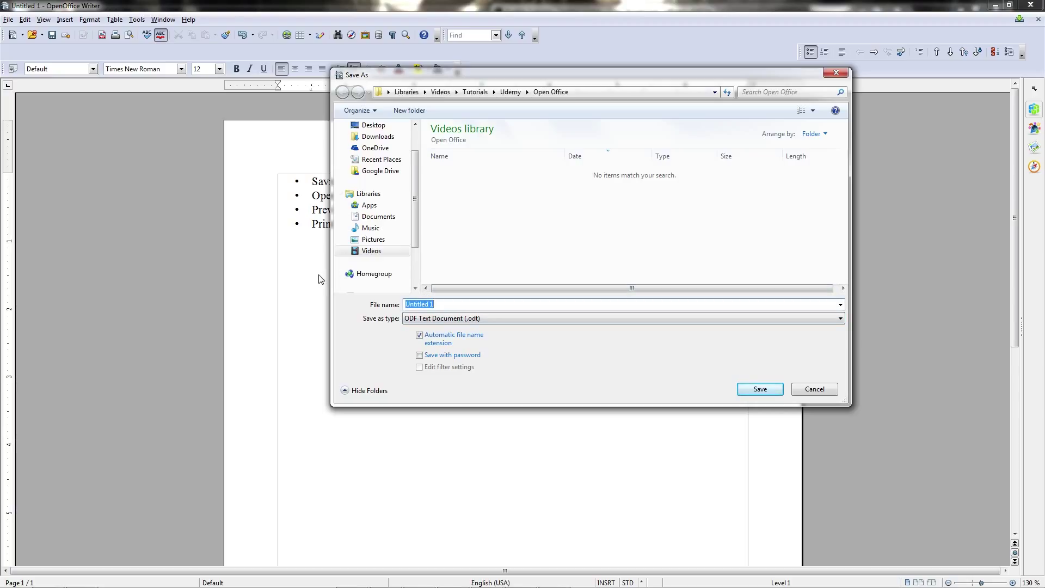
{"action": "type", "text": "Saving"}
{"action": "left_click", "coordinate": [773, 395]}
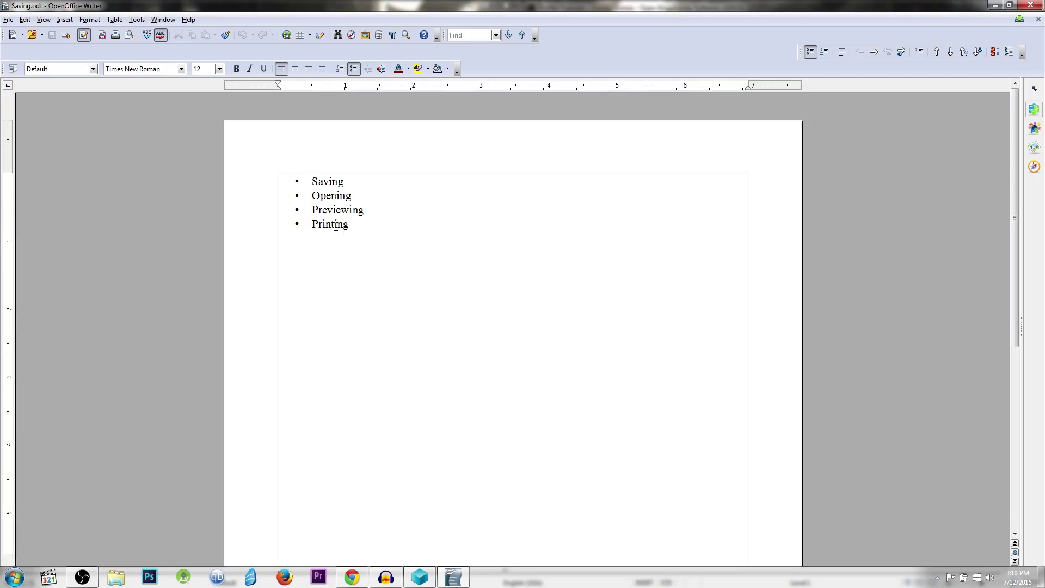
Step: Close Saving.odt, then reopen it from the Start Center's Open dialog
{"action": "left_click", "coordinate": [9, 20]}
{"action": "left_click", "coordinate": [33, 93]}
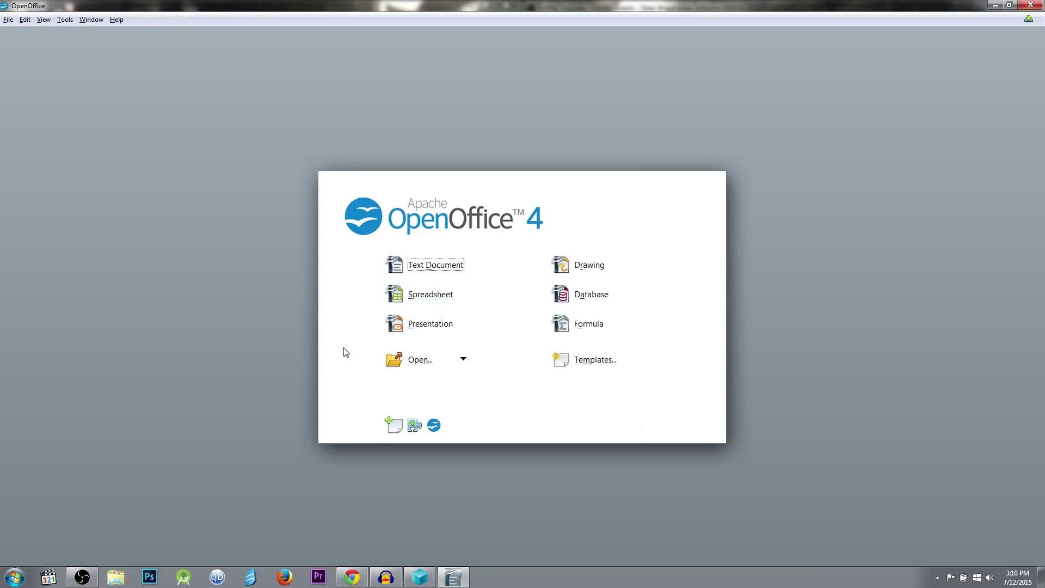
{"action": "left_click", "coordinate": [8, 20]}
{"action": "left_click", "coordinate": [17, 47]}
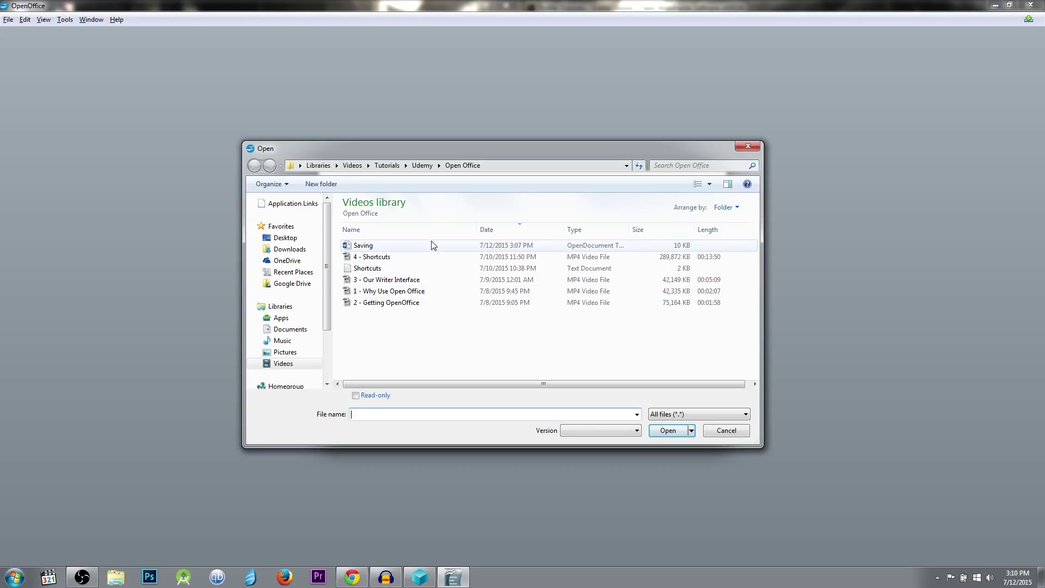
{"action": "left_click", "coordinate": [383, 247]}
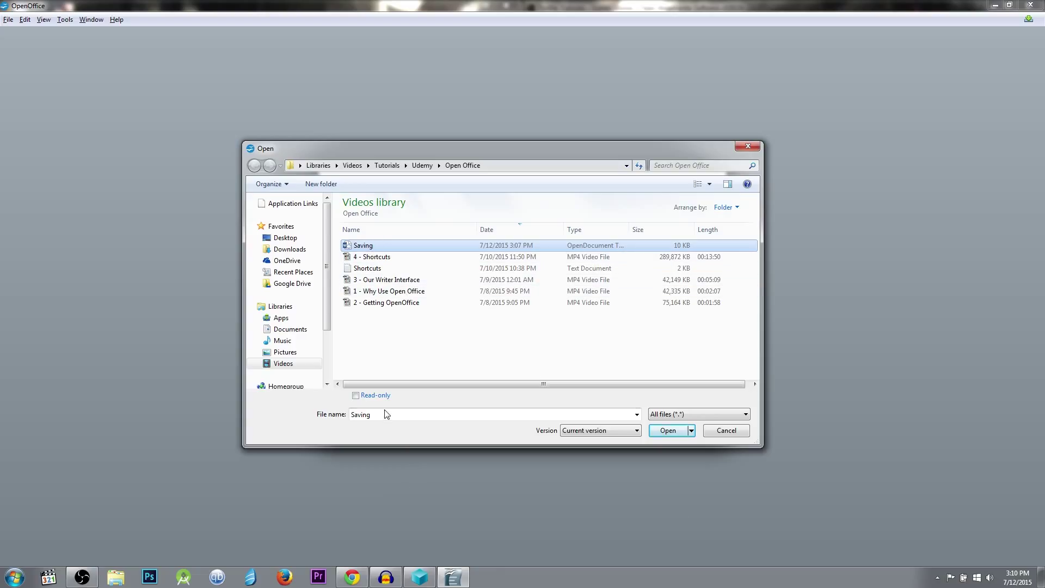
{"action": "left_click_drag", "start_coordinate": [388, 415], "coordinate": [442, 415]}
{"action": "left_click", "coordinate": [351, 416]}
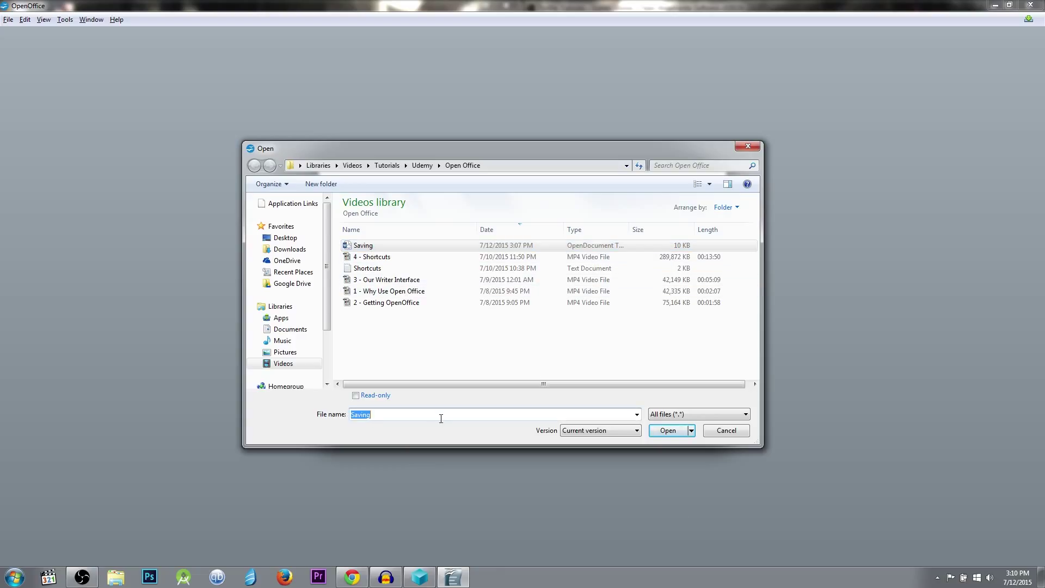
{"action": "left_click", "coordinate": [408, 416]}
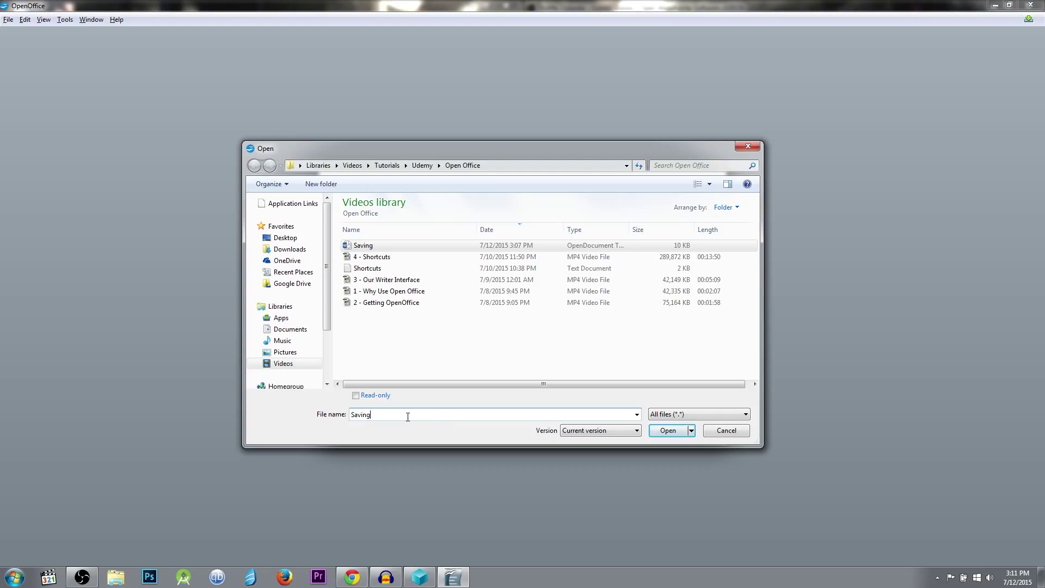
{"action": "left_click", "coordinate": [675, 430]}
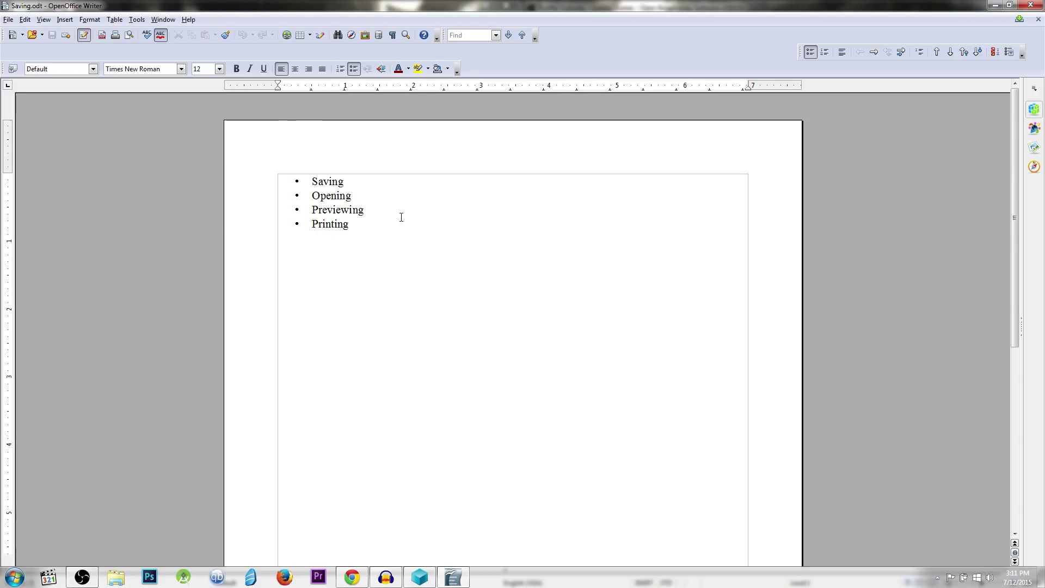
Step: Show Saving.odt in Page Preview, check the zoom list, and toggle Full Screen on and off
{"action": "left_click", "coordinate": [9, 20]}
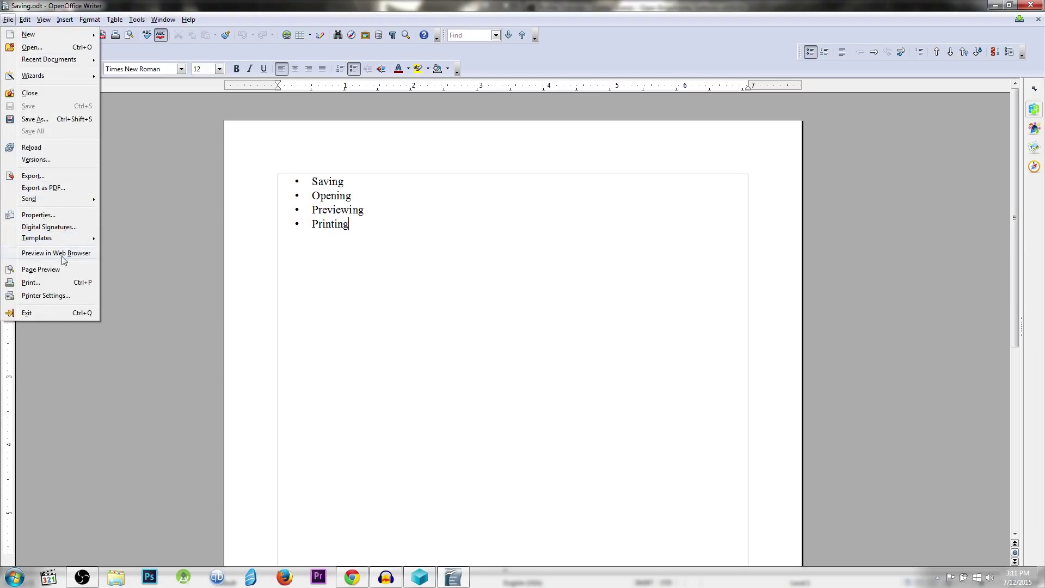
{"action": "left_click", "coordinate": [64, 271]}
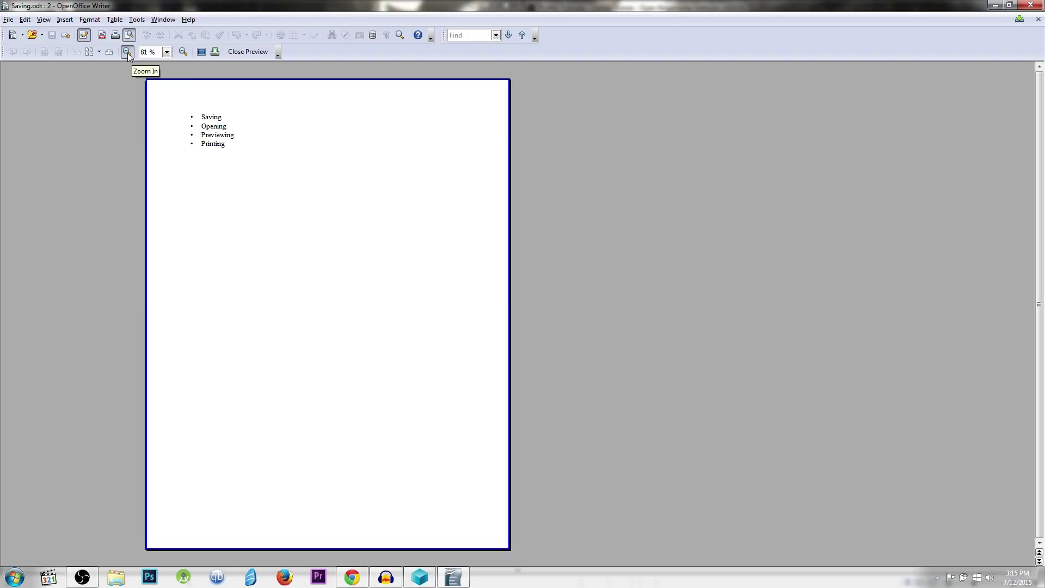
{"action": "left_click", "coordinate": [167, 52]}
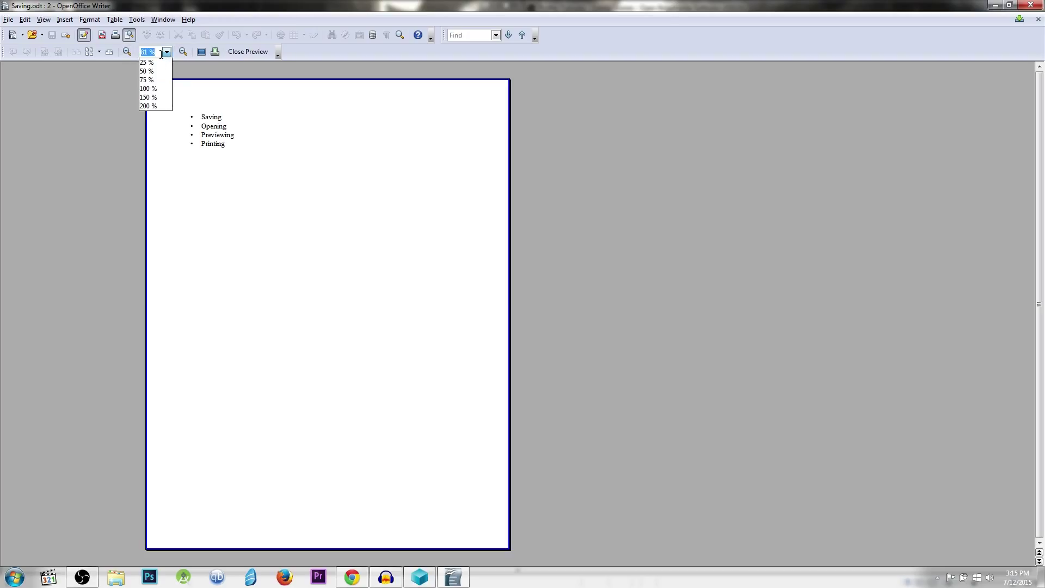
{"action": "left_click", "coordinate": [161, 54]}
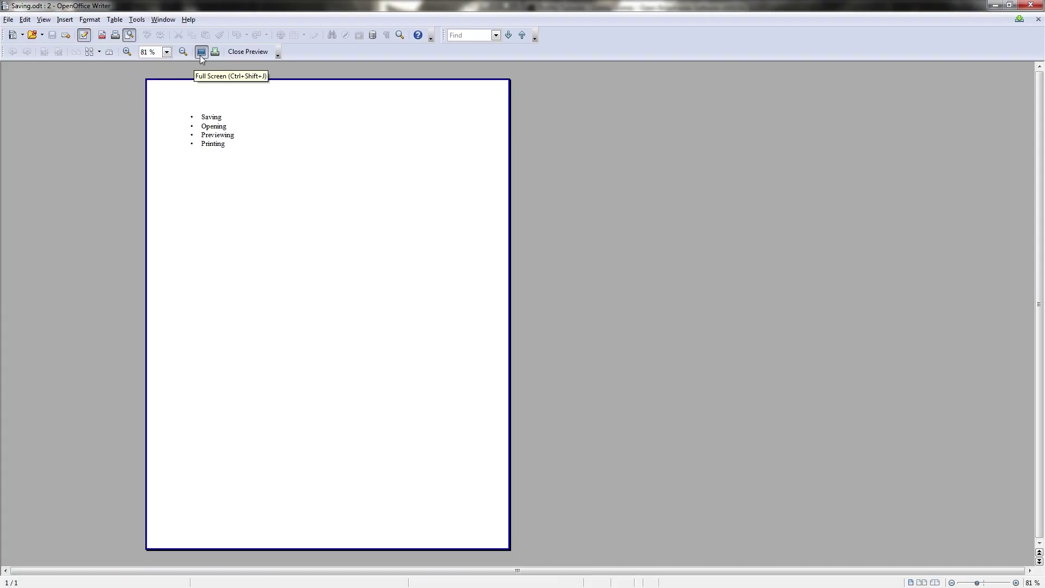
{"action": "left_click", "coordinate": [201, 54]}
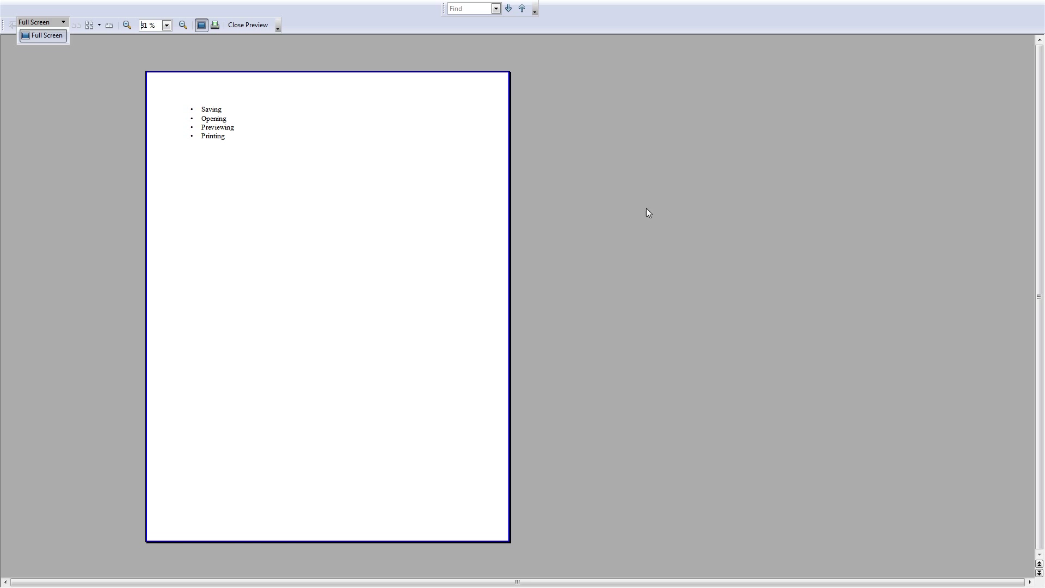
{"action": "left_click", "coordinate": [201, 25]}
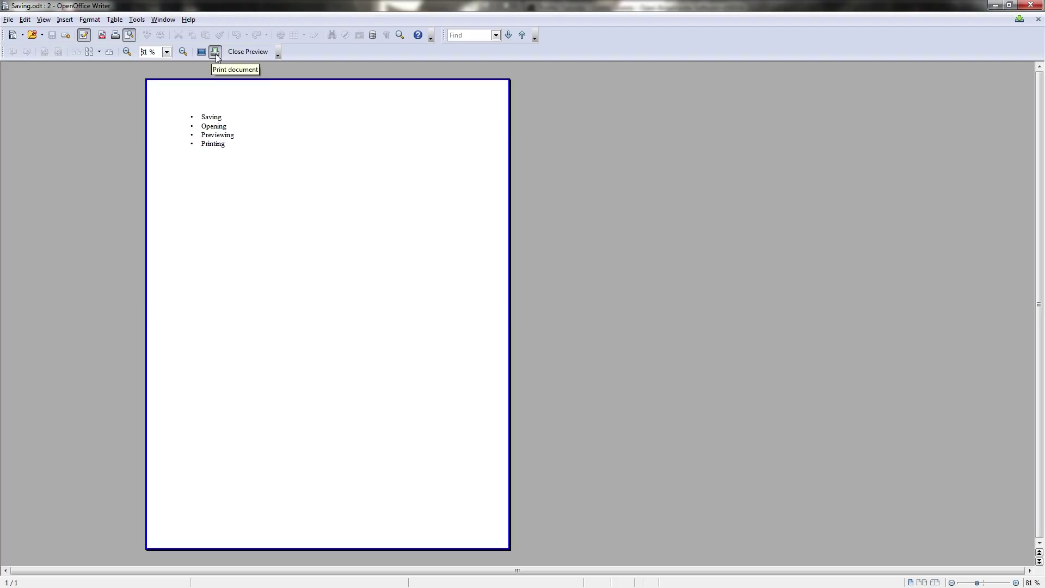
{"action": "left_click", "coordinate": [11, 20]}
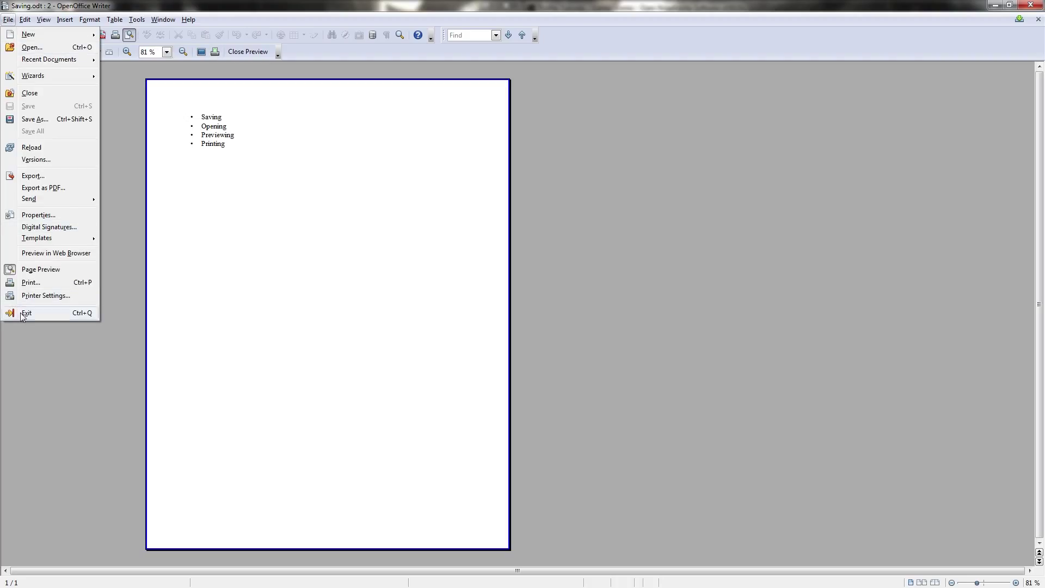
Step: Open the Print dialog, toggle page background printing off and on, then view Page Layout options
{"action": "left_click", "coordinate": [30, 283]}
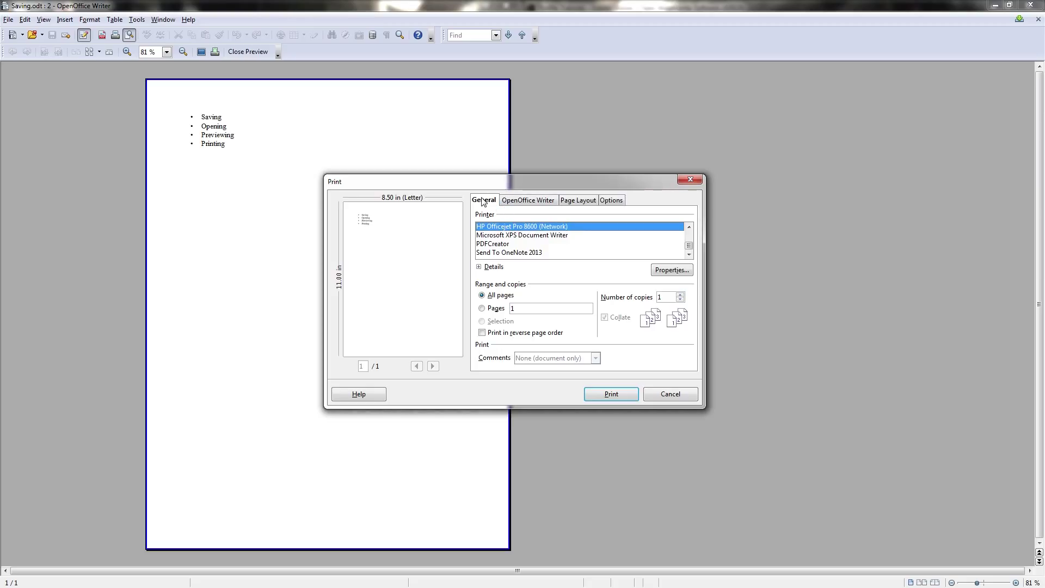
{"action": "left_click", "coordinate": [527, 202]}
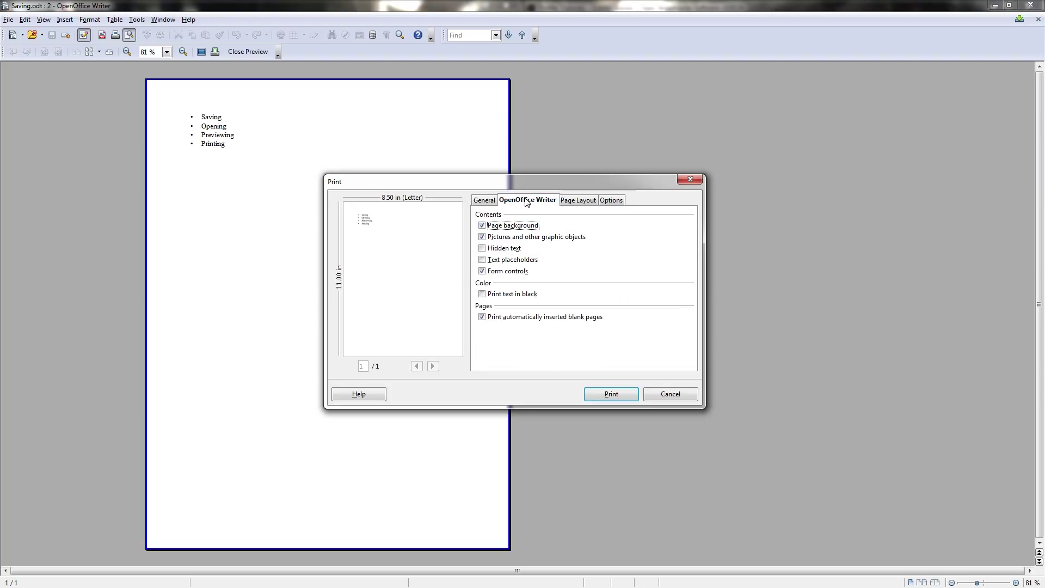
{"action": "left_click", "coordinate": [482, 225]}
{"action": "left_click", "coordinate": [482, 225]}
{"action": "left_click", "coordinate": [586, 202]}
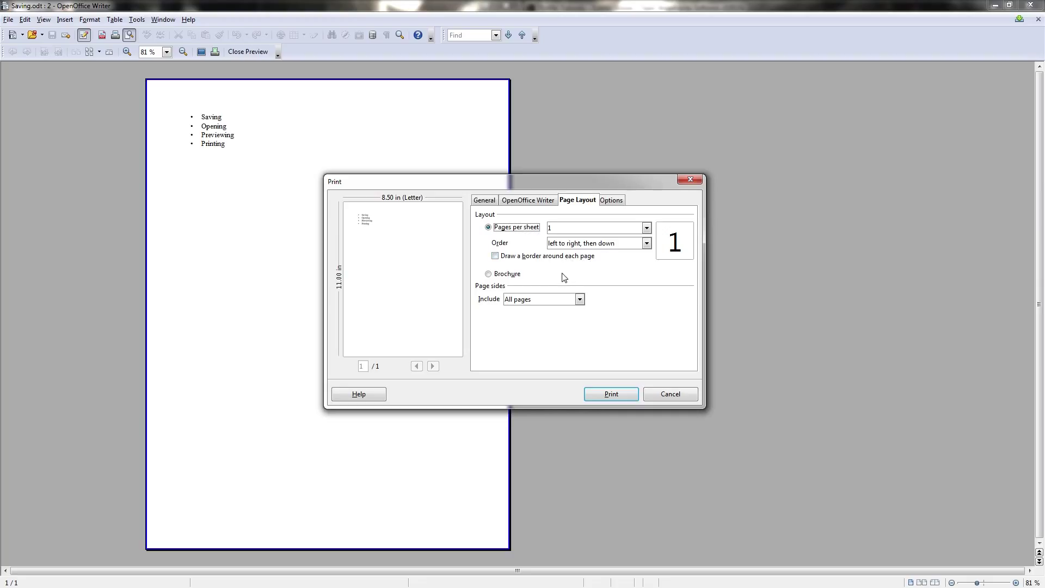
Step: Set the print layout to Brochure, leaving page sides at All pages
{"action": "left_click", "coordinate": [510, 276]}
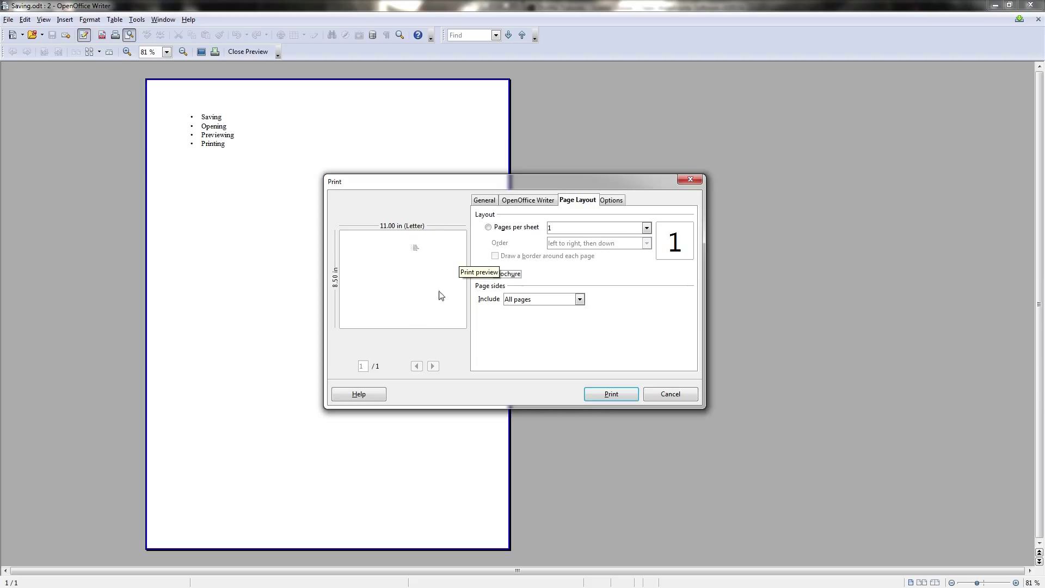
{"action": "key", "text": "space"}
{"action": "left_click", "coordinate": [546, 304]}
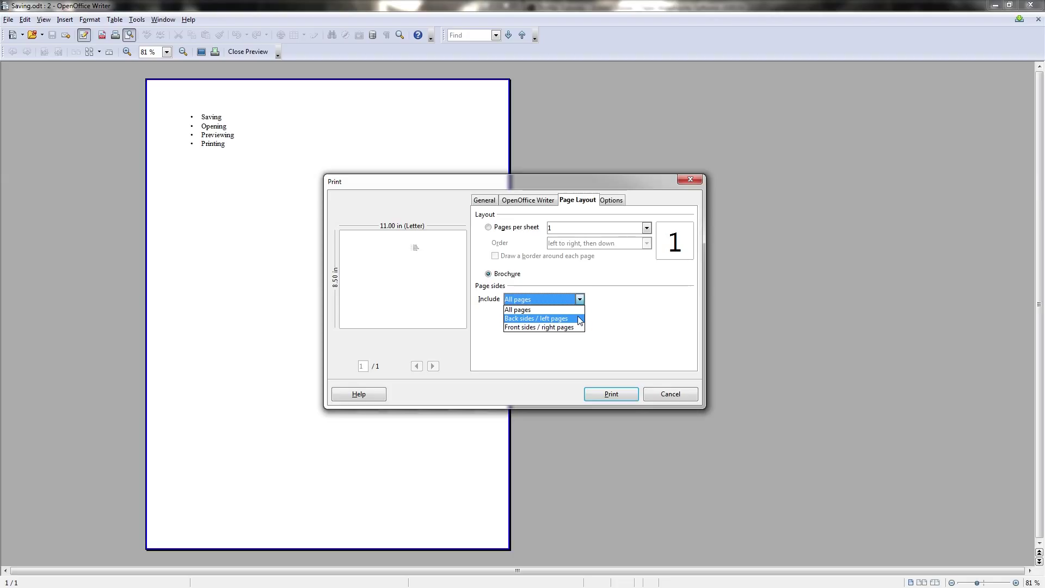
{"action": "left_click", "coordinate": [574, 346]}
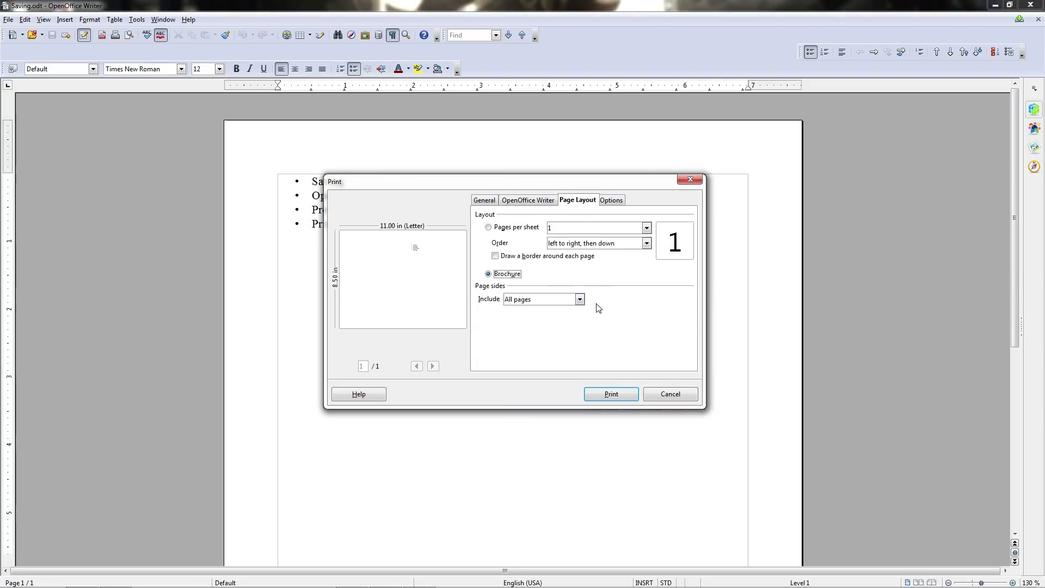
Step: On the Options tab, uncheck Print to file
{"action": "left_click", "coordinate": [618, 203]}
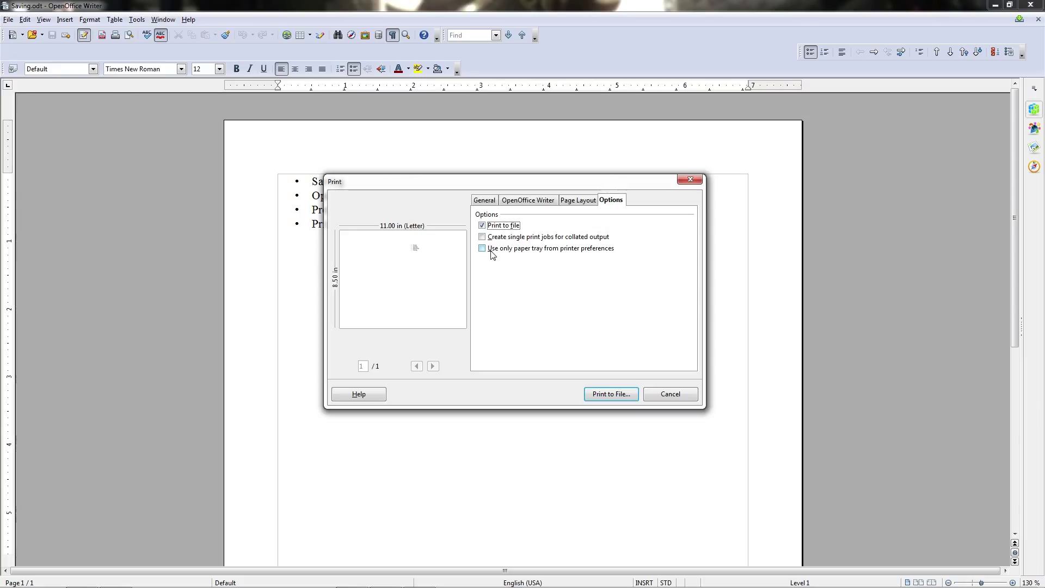
{"action": "left_click", "coordinate": [485, 200]}
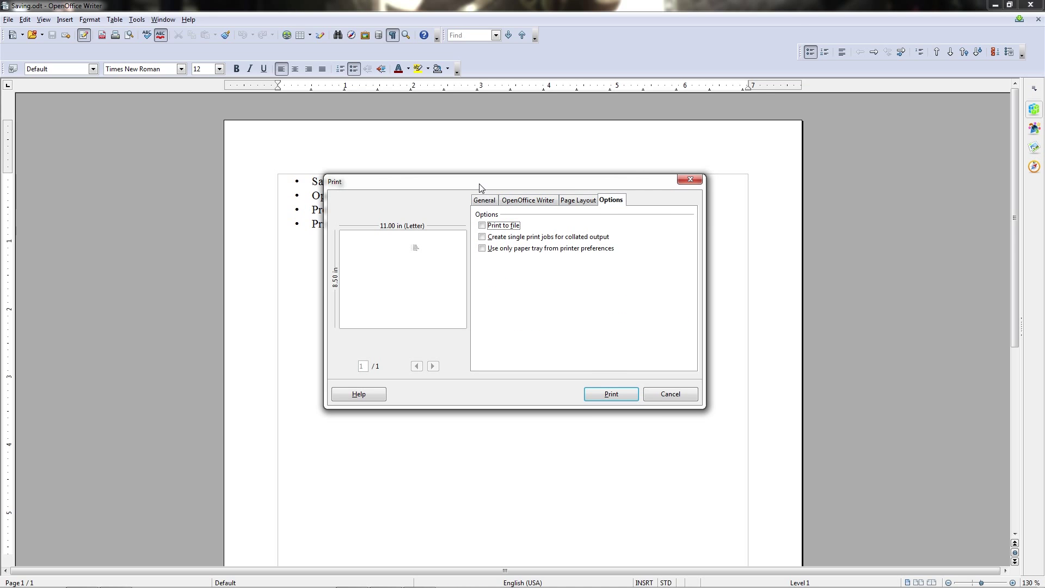
Step: Try Microsoft XPS Document Writer and PDFCreator, then reselect HP Officejet Pro 8600 as printer
{"action": "left_click", "coordinate": [484, 202]}
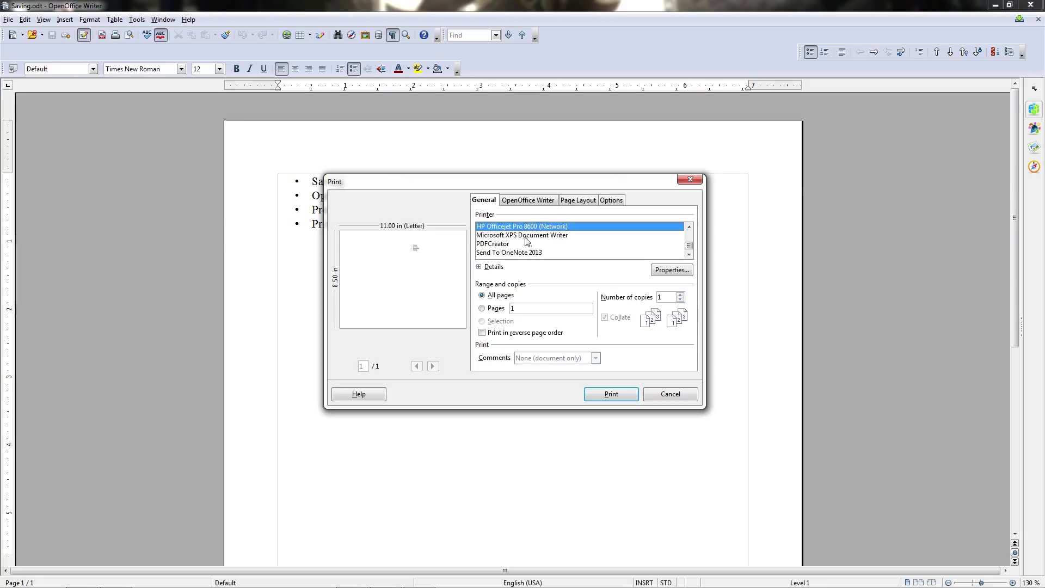
{"action": "left_click", "coordinate": [552, 235]}
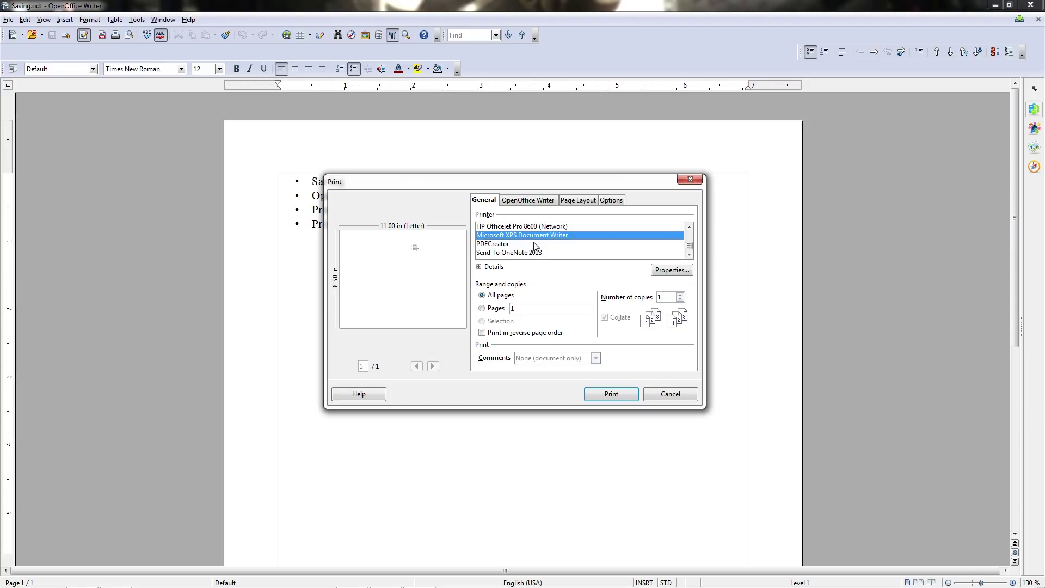
{"action": "left_click", "coordinate": [479, 245]}
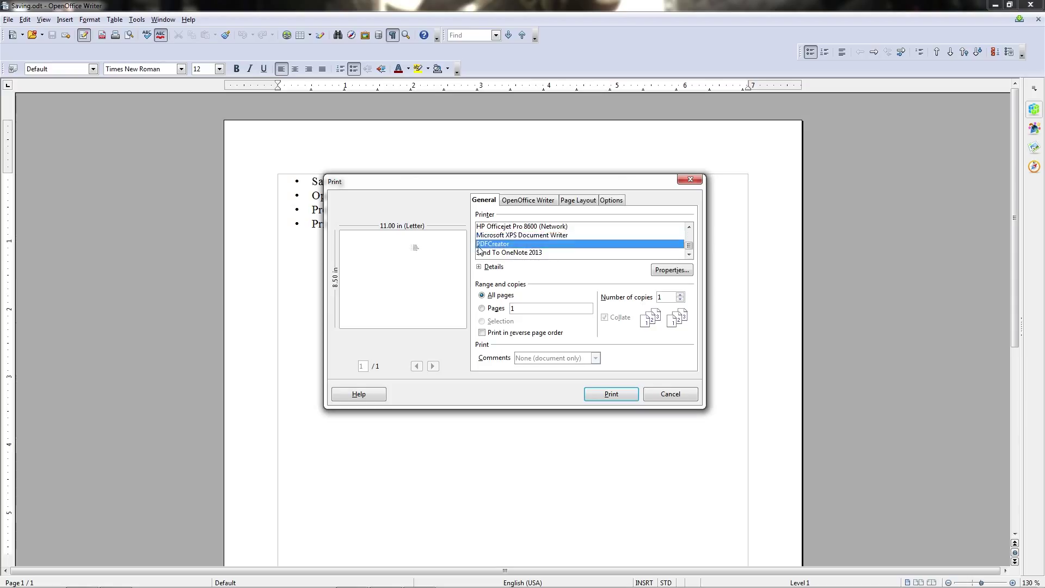
{"action": "left_click", "coordinate": [511, 236]}
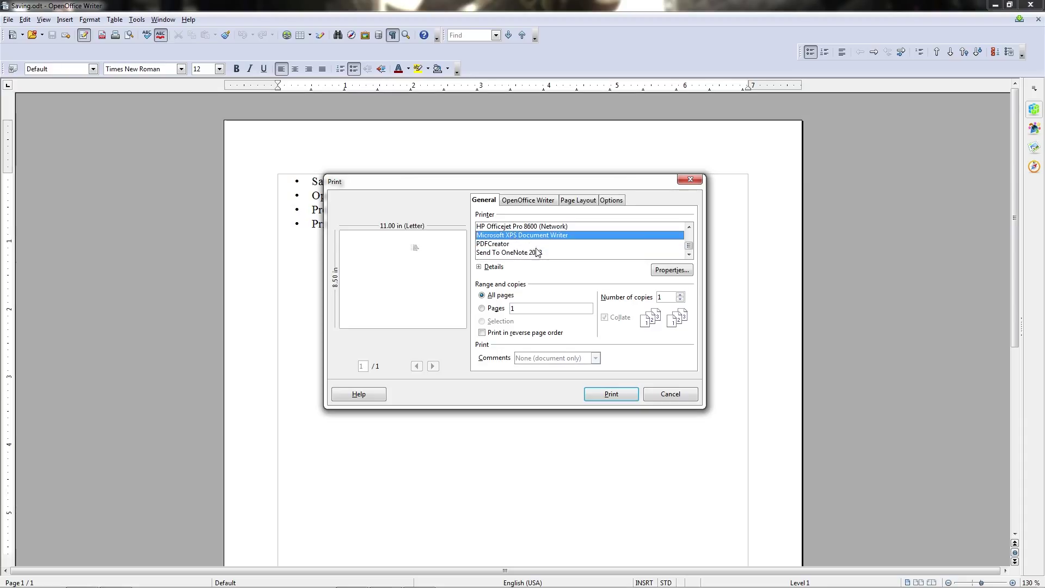
{"action": "left_click", "coordinate": [576, 227]}
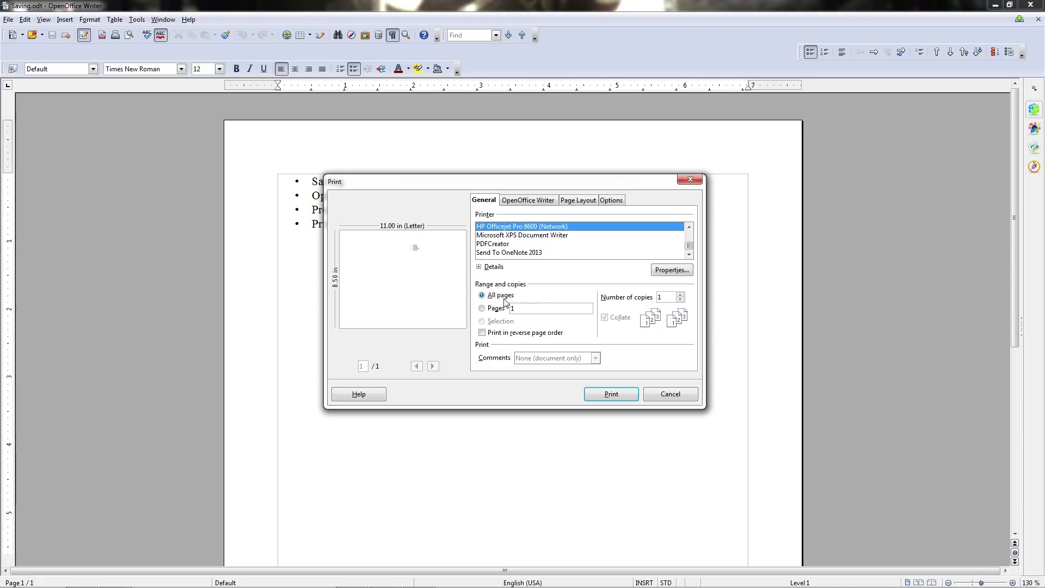
Step: Enter page ranges 1,3,5,7 then 1-7, 9, and finally switch back to All pages
{"action": "left_click", "coordinate": [503, 296]}
{"action": "left_click", "coordinate": [482, 308]}
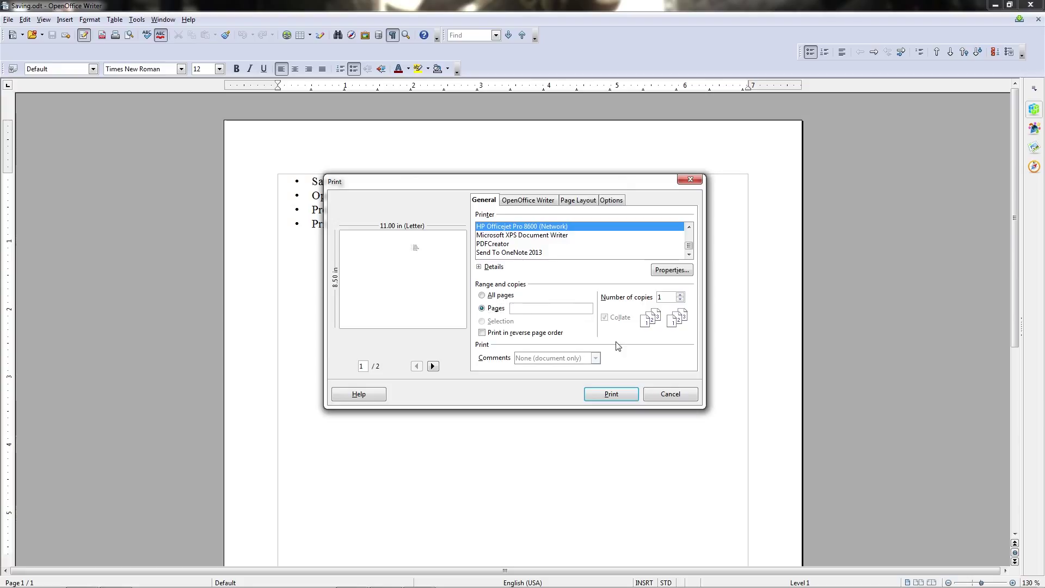
{"action": "type", "text": "1"}
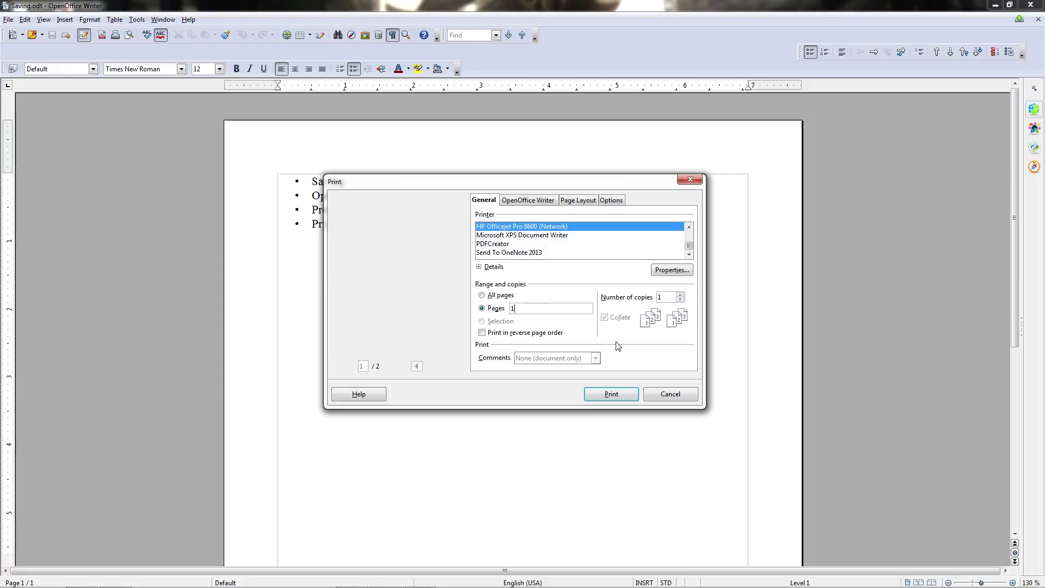
{"action": "type", "text": ",3,5,7"}
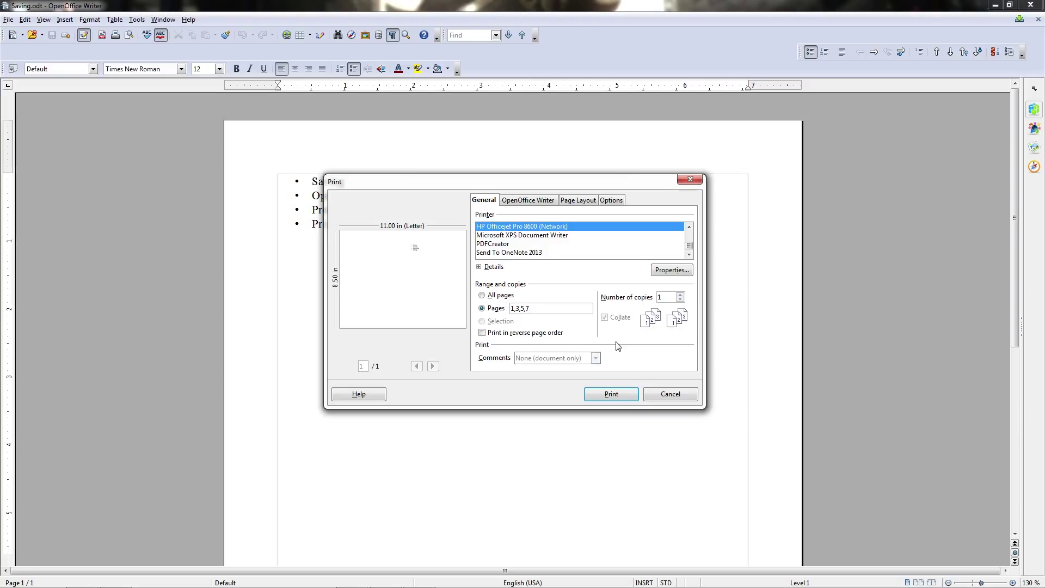
{"action": "key", "text": "shift+Home"}
{"action": "key", "text": "BackSpace"}
{"action": "type", "text": "1"}
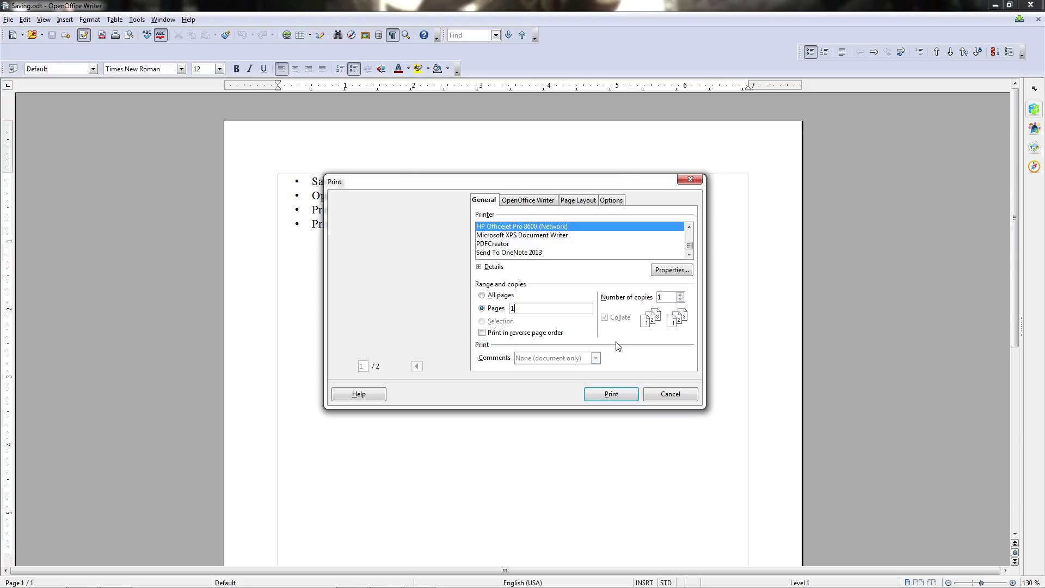
{"action": "type", "text": "-"}
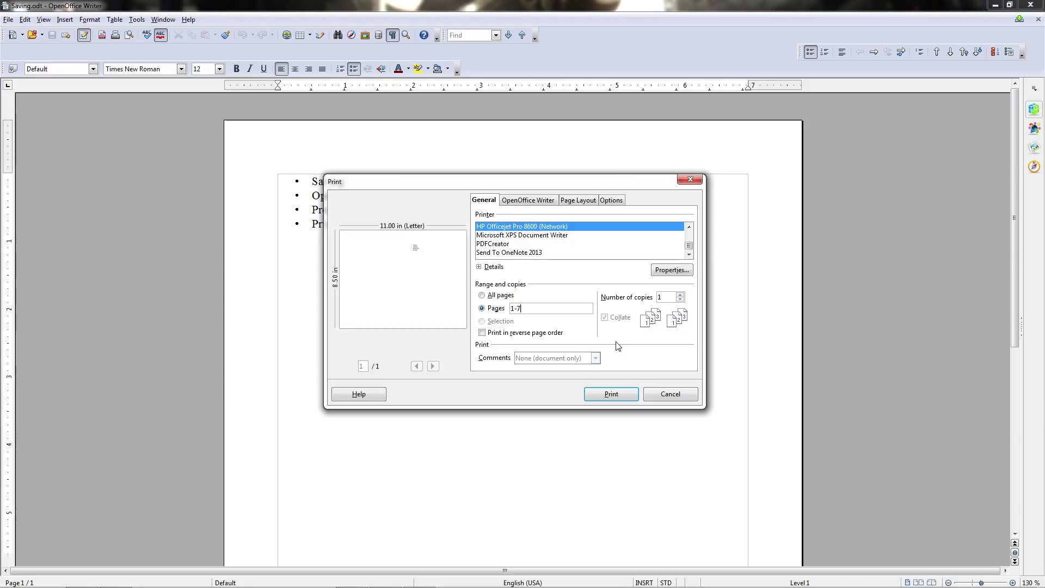
{"action": "type", "text": "7, 9"}
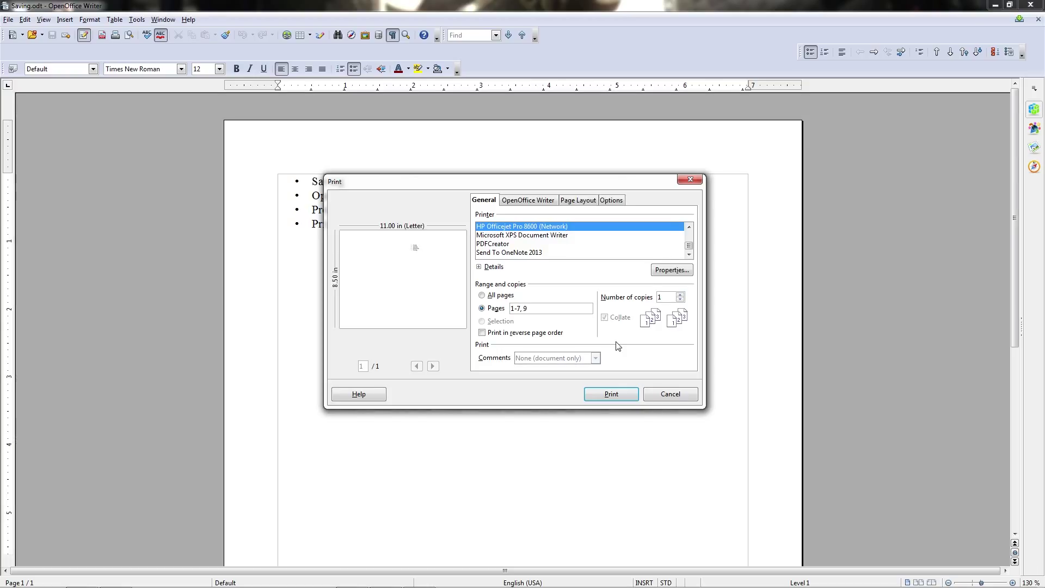
{"action": "left_click", "coordinate": [481, 295]}
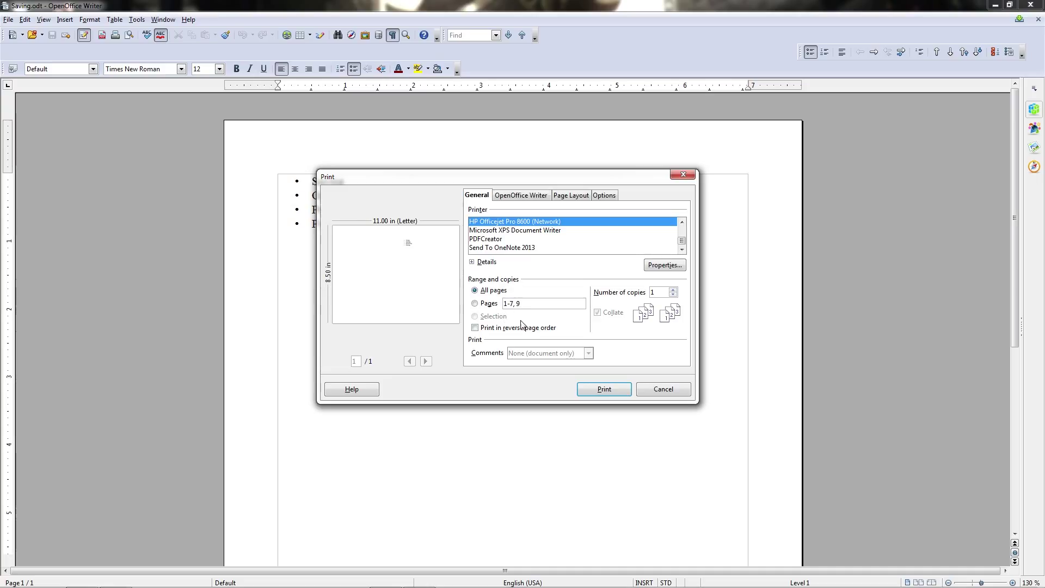
Step: Close the Print dialog without printing and select all four bulleted lines
{"action": "left_click", "coordinate": [662, 388]}
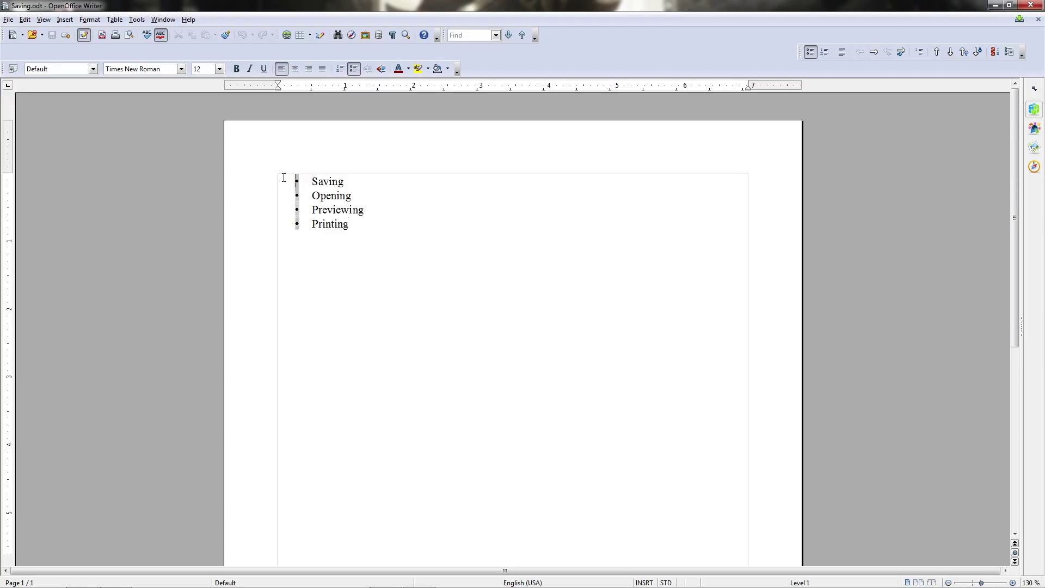
{"action": "left_click_drag", "start_coordinate": [282, 176], "coordinate": [654, 426]}
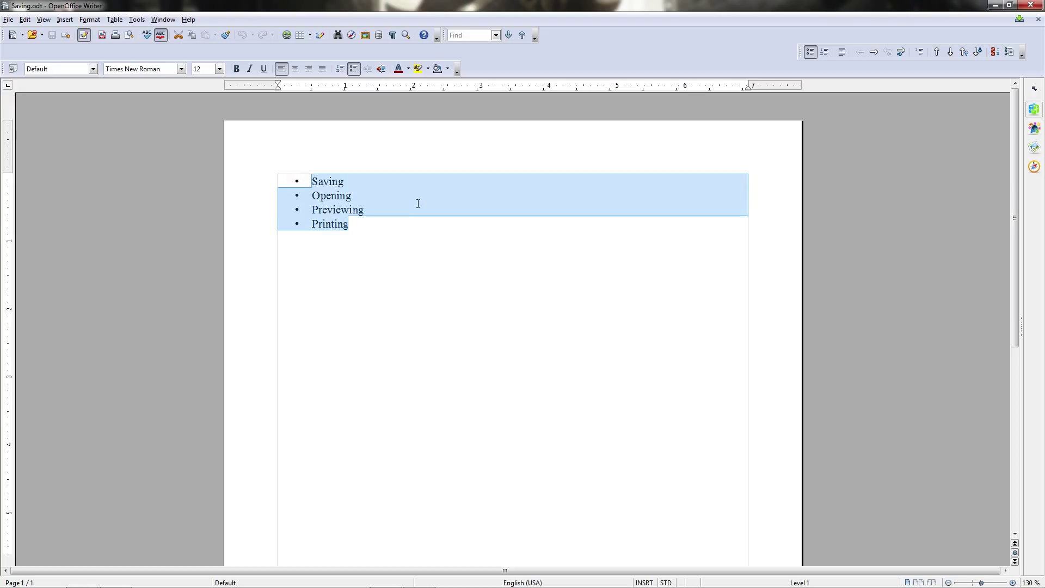
{"action": "scroll", "coordinate": [423, 281], "scroll_direction": "down", "scroll_amount": 10}
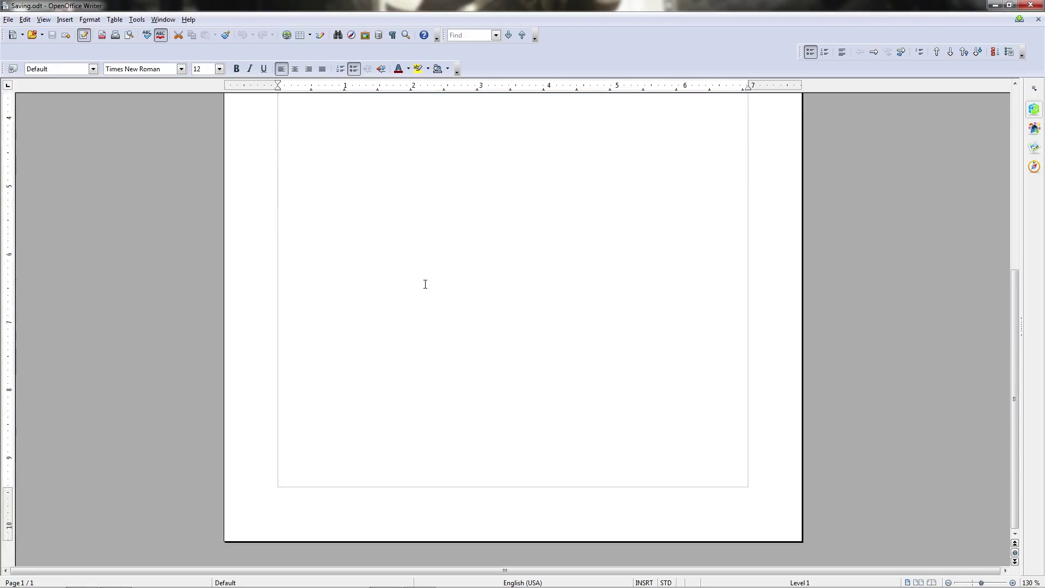
{"action": "scroll", "coordinate": [425, 283], "scroll_direction": "up", "scroll_amount": 10}
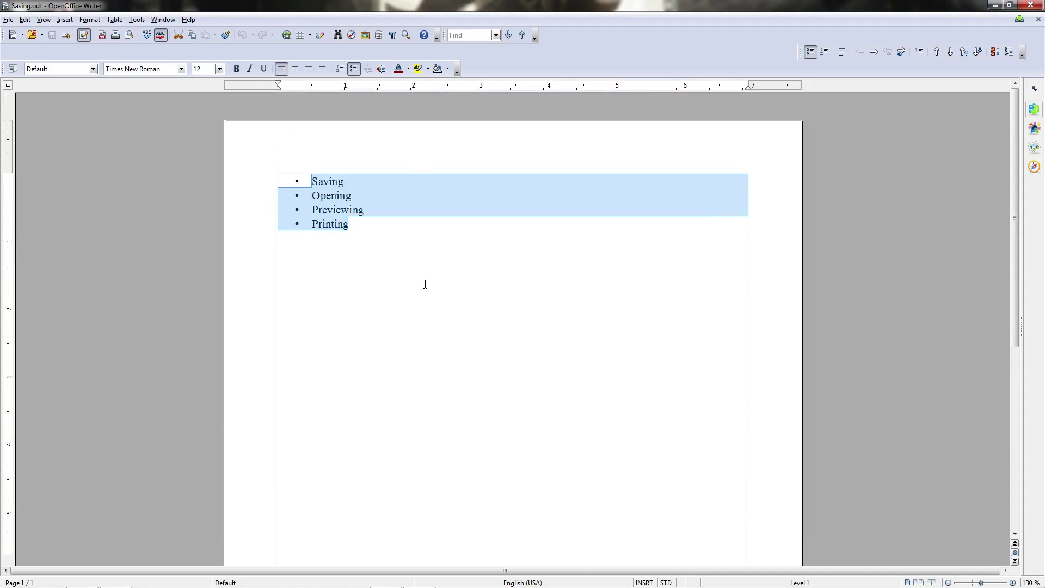
Step: Open File > Print to review the printer and page range settings, then close without printing
{"action": "left_click", "coordinate": [9, 20]}
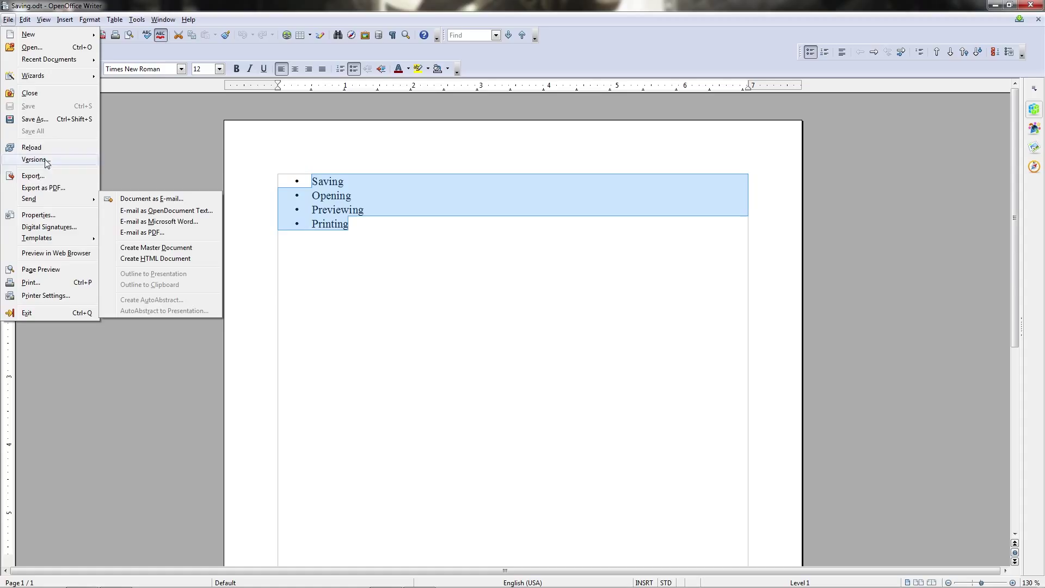
{"action": "left_click", "coordinate": [56, 282]}
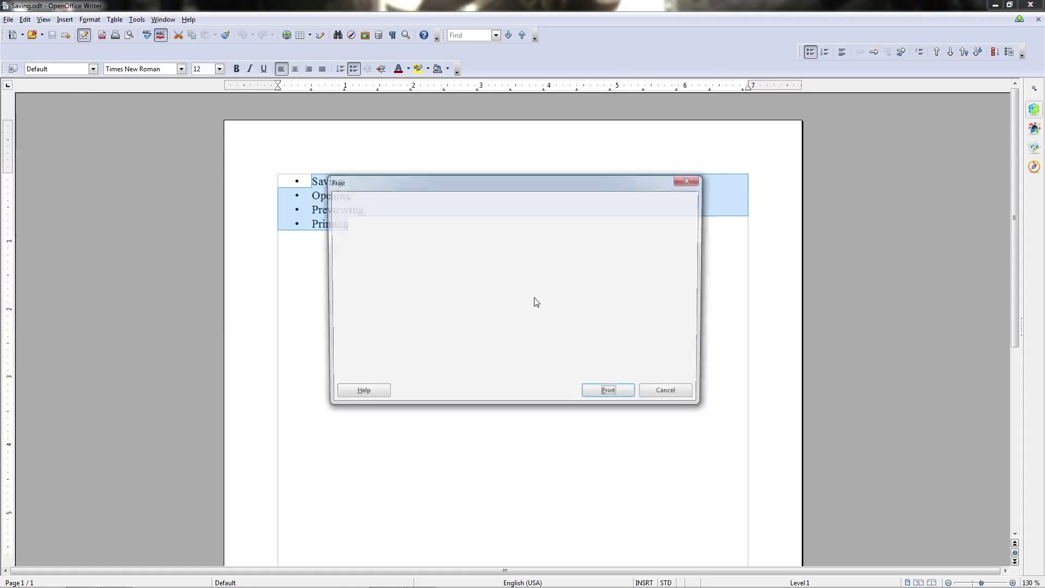
{"action": "left_click", "coordinate": [484, 199]}
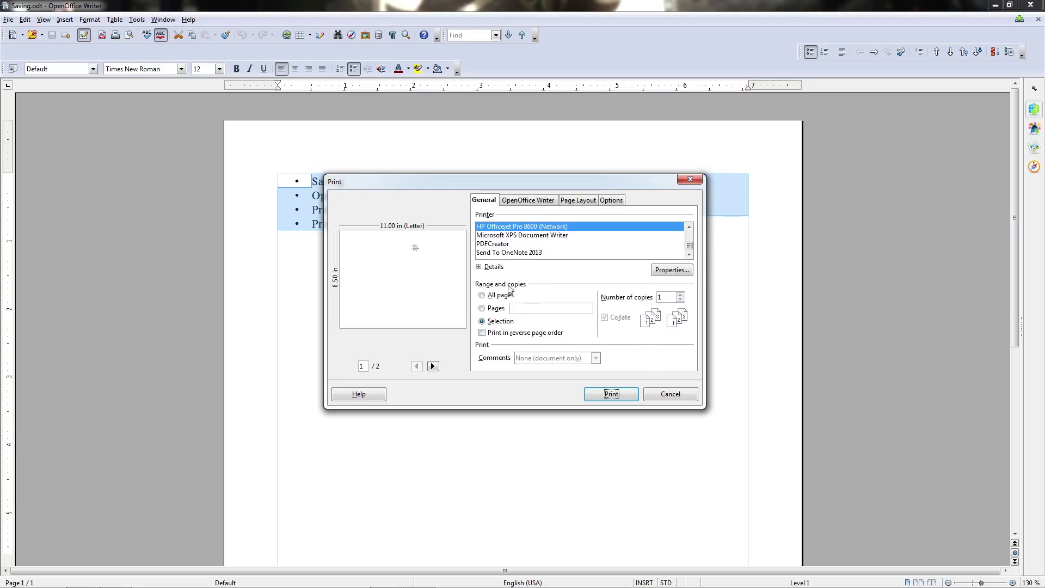
{"action": "left_click", "coordinate": [669, 393]}
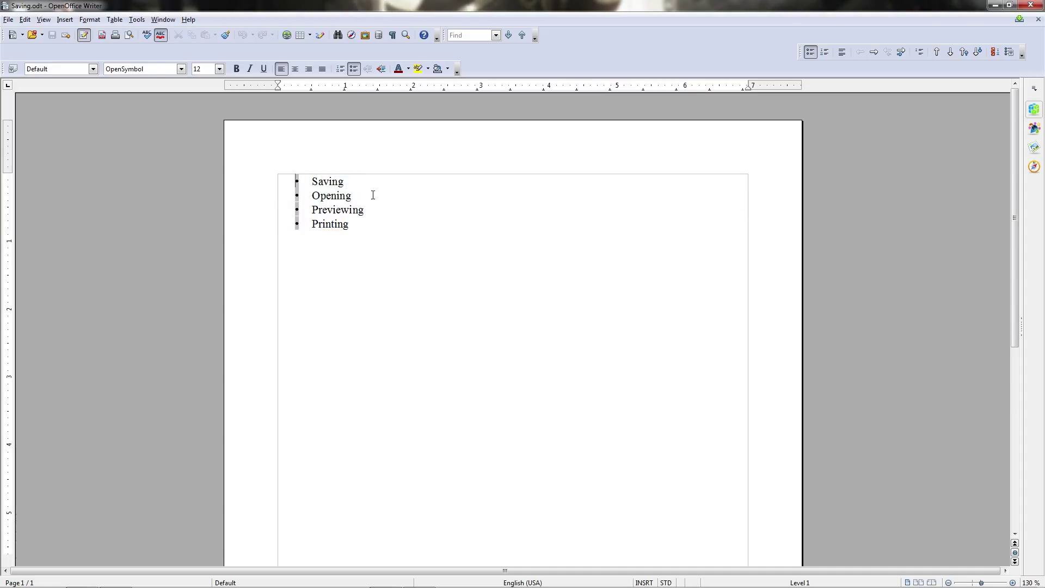
Step: With the Saving and Opening lines selected, reopen Print and set the range to All pages
{"action": "left_click_drag", "start_coordinate": [374, 194], "coordinate": [264, 165]}
{"action": "left_click", "coordinate": [8, 20]}
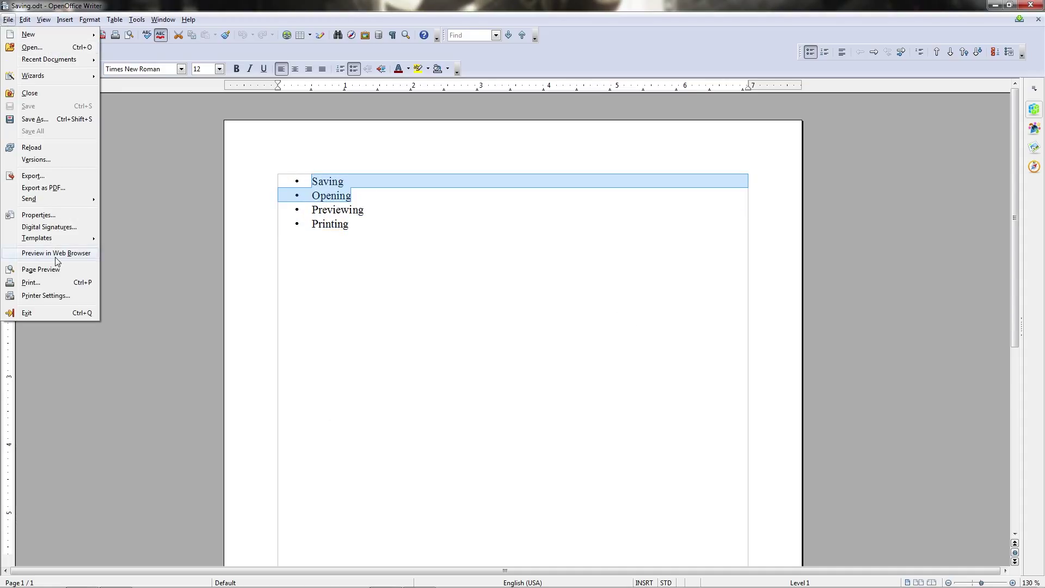
{"action": "left_click", "coordinate": [57, 283]}
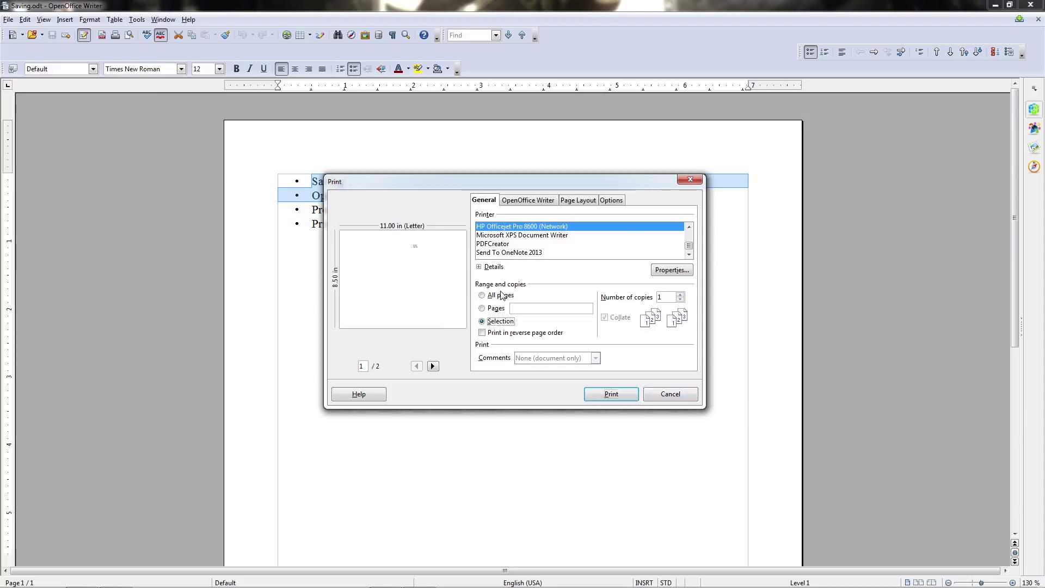
{"action": "left_click", "coordinate": [498, 295]}
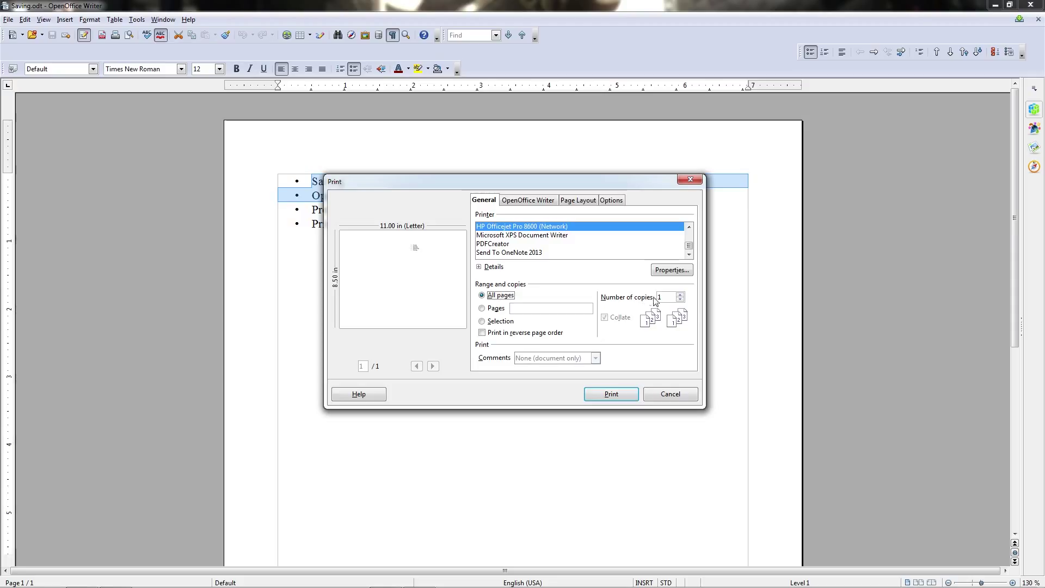
Step: Set the number of copies to 3
{"action": "double_click", "coordinate": [672, 297]}
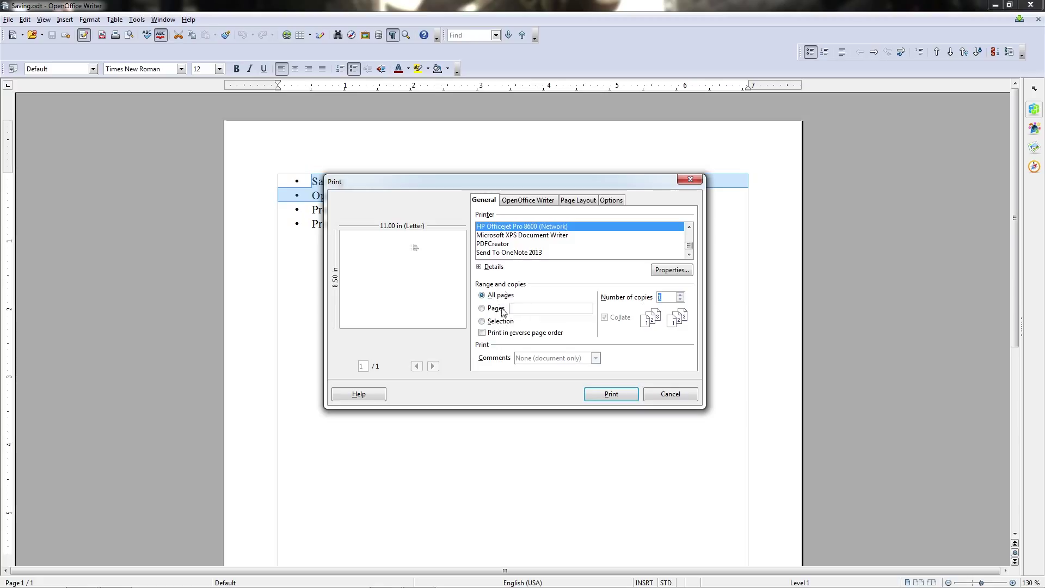
{"action": "left_click", "coordinate": [680, 294]}
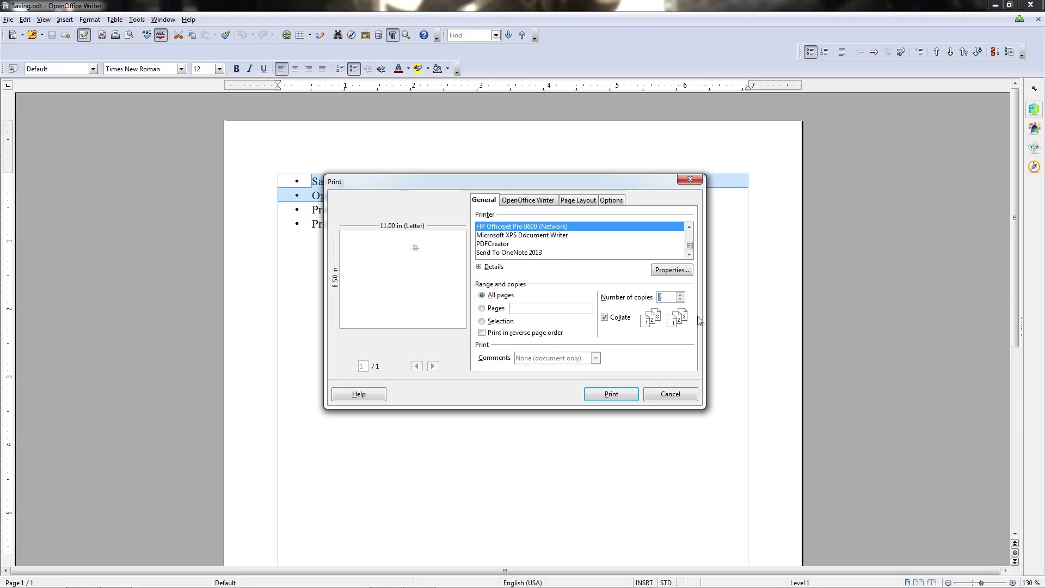
{"action": "scroll", "coordinate": [697, 323], "scroll_direction": "down", "scroll_amount": 1}
{"action": "left_click", "coordinate": [681, 294]}
{"action": "left_click", "coordinate": [680, 294]}
Step: Turn Collate off and back on, then print the 3 collated copies
{"action": "left_click", "coordinate": [612, 318]}
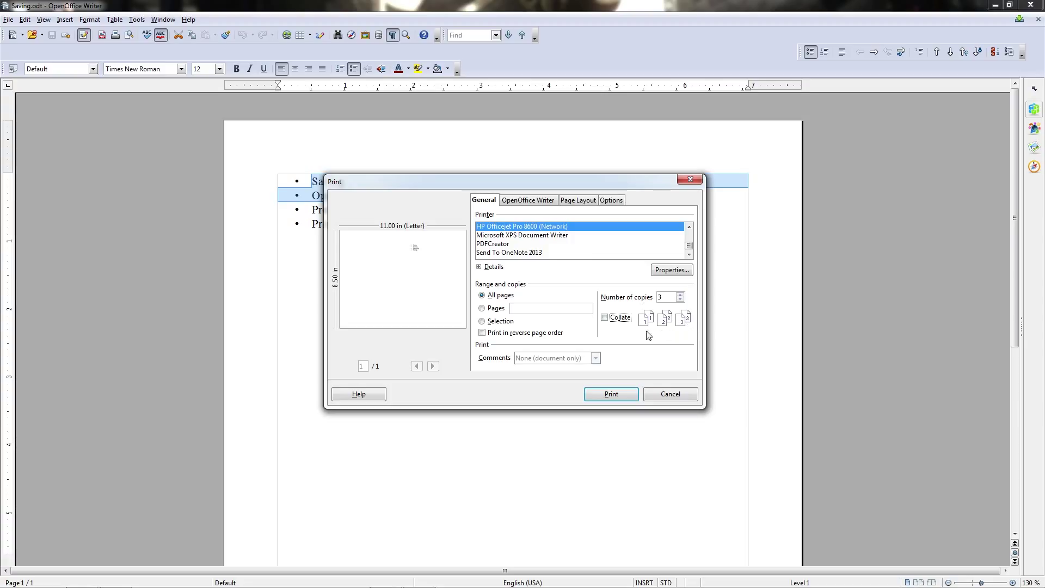
{"action": "left_click", "coordinate": [616, 319]}
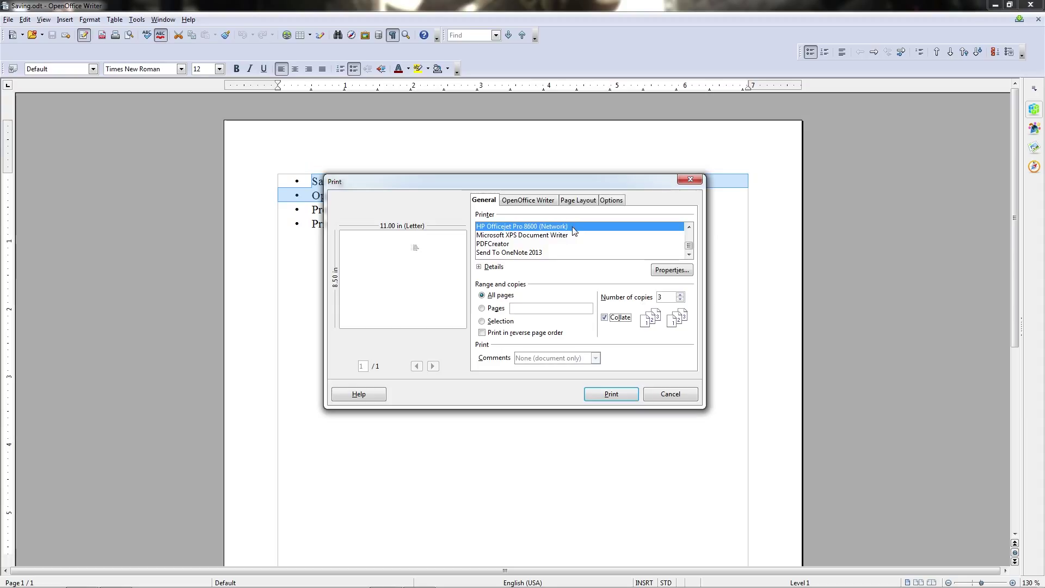
{"action": "left_click", "coordinate": [607, 396]}
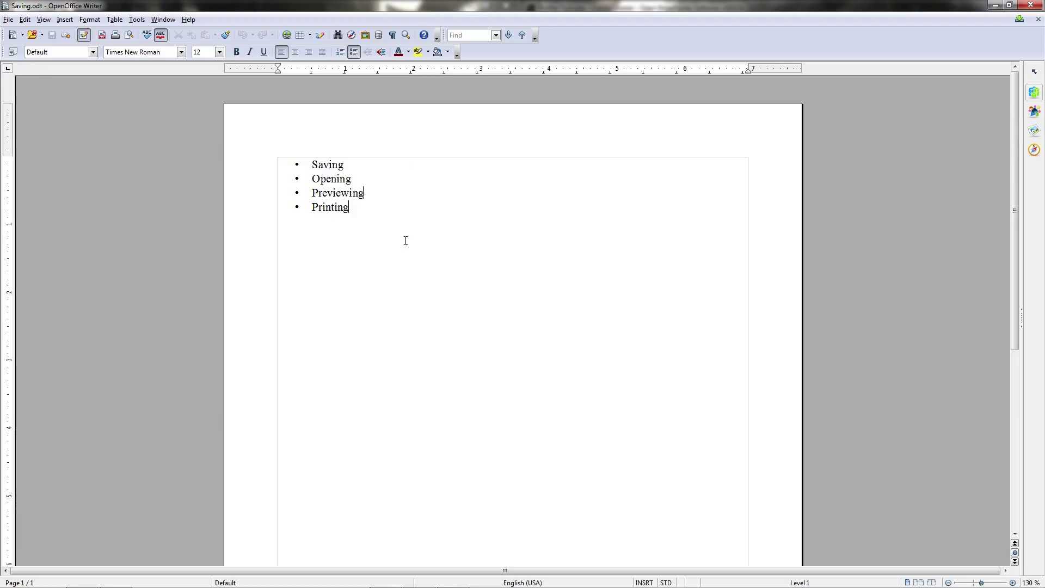
{"action": "left_click", "coordinate": [9, 20]}
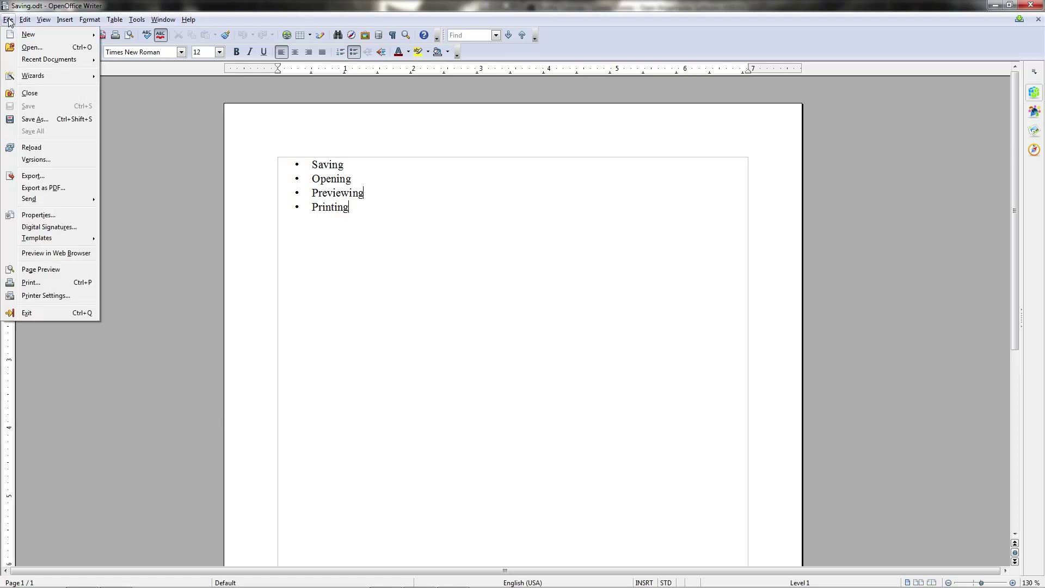
{"action": "left_click", "coordinate": [67, 295]}
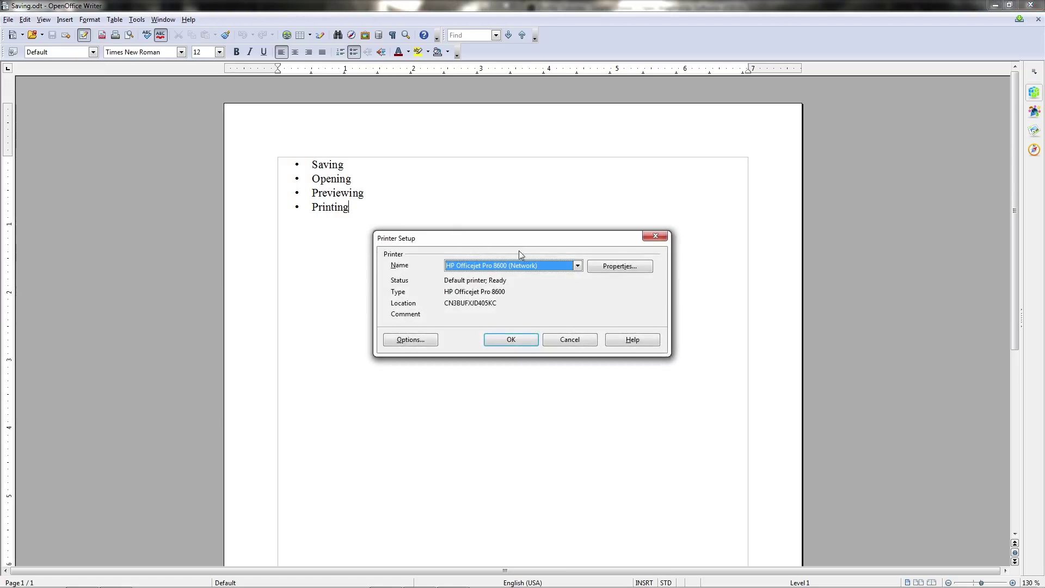
{"action": "left_click", "coordinate": [598, 272]}
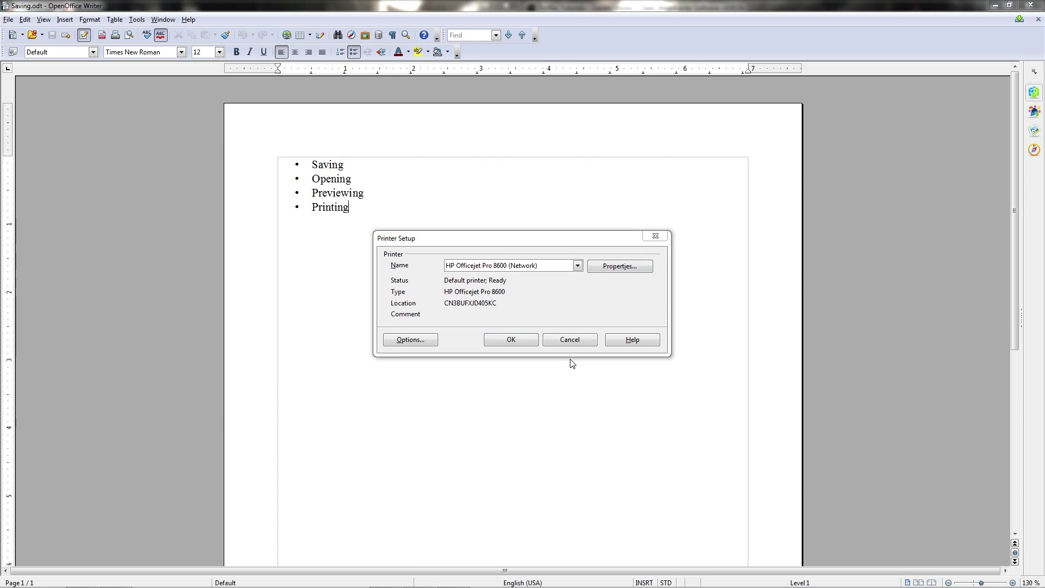
{"action": "left_click_drag", "start_coordinate": [499, 252], "coordinate": [581, 186]}
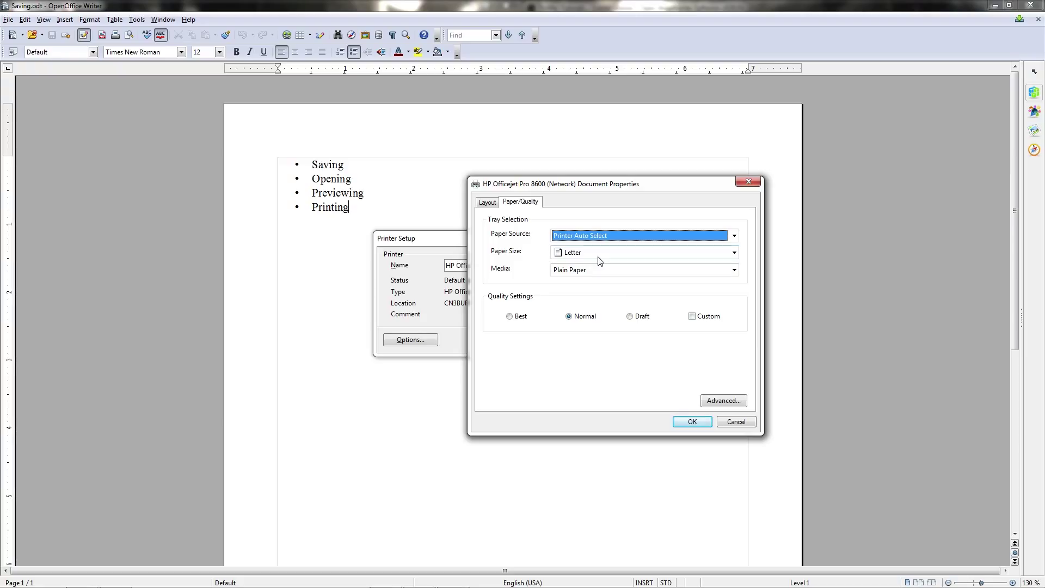
{"action": "left_click", "coordinate": [492, 203]}
{"action": "left_click", "coordinate": [511, 234]}
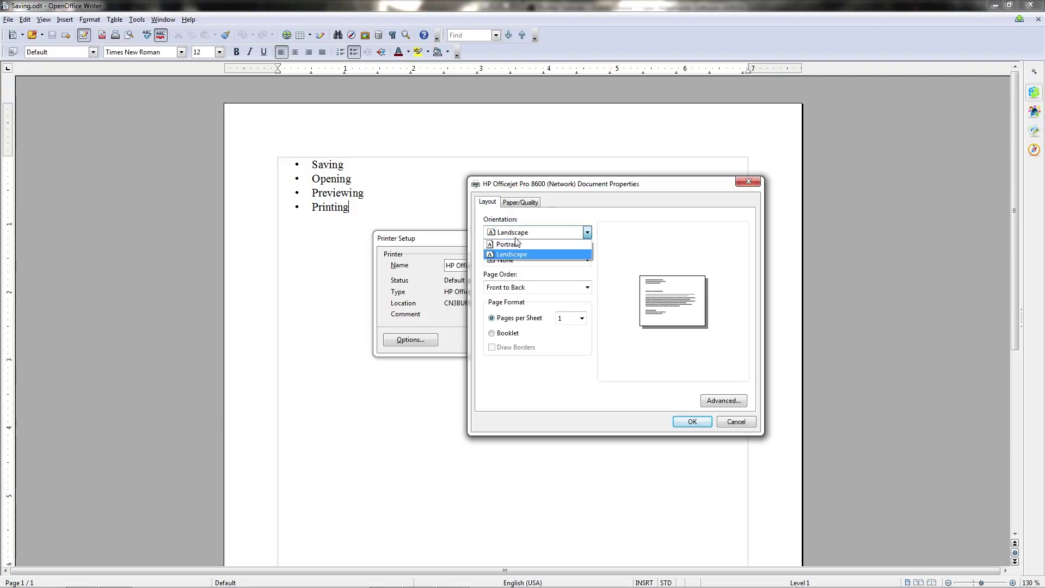
{"action": "left_click", "coordinate": [515, 242]}
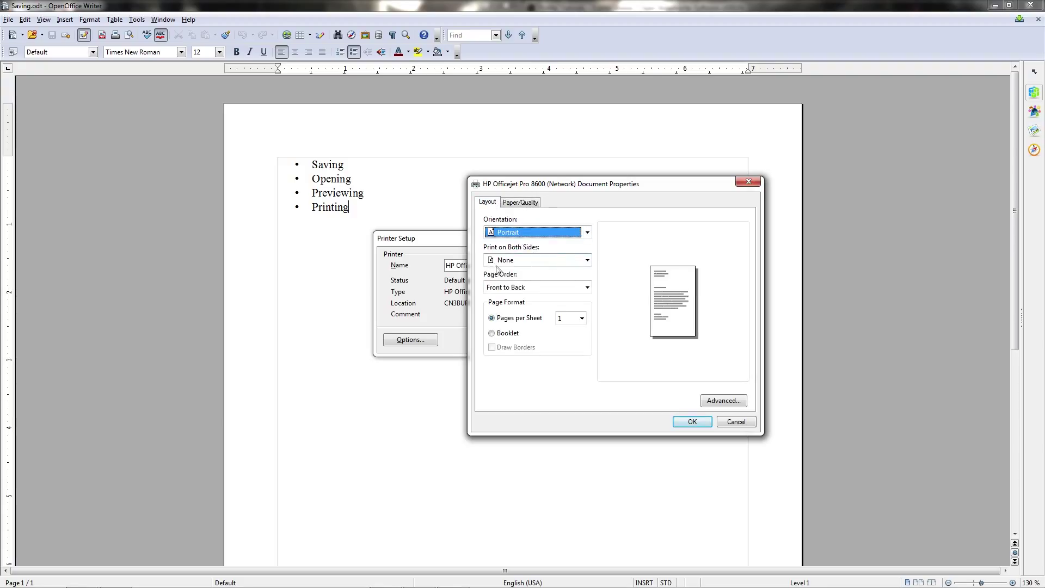
{"action": "left_click", "coordinate": [519, 261]}
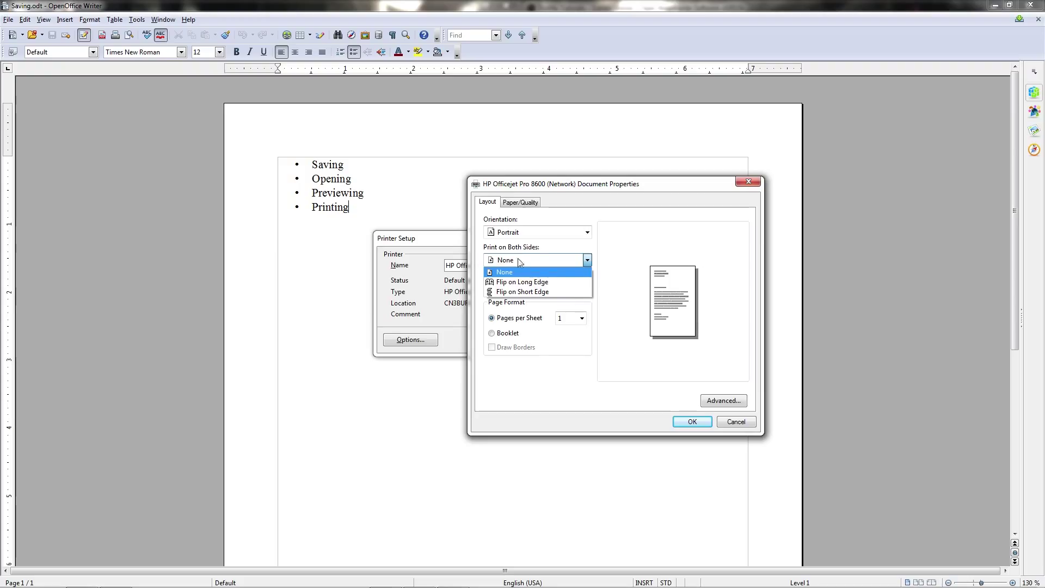
{"action": "left_click", "coordinate": [578, 276]}
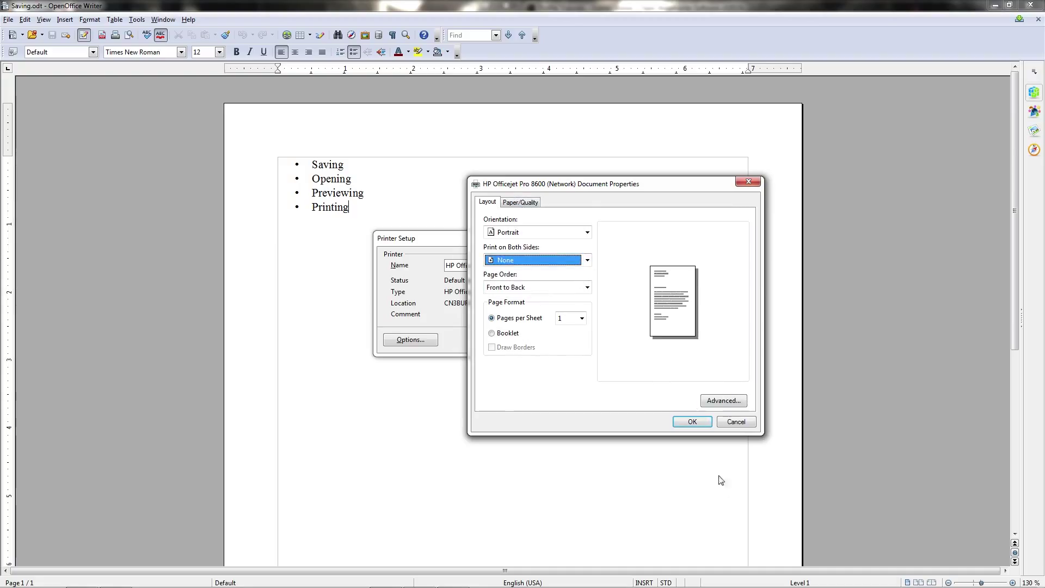
{"action": "left_click", "coordinate": [510, 204]}
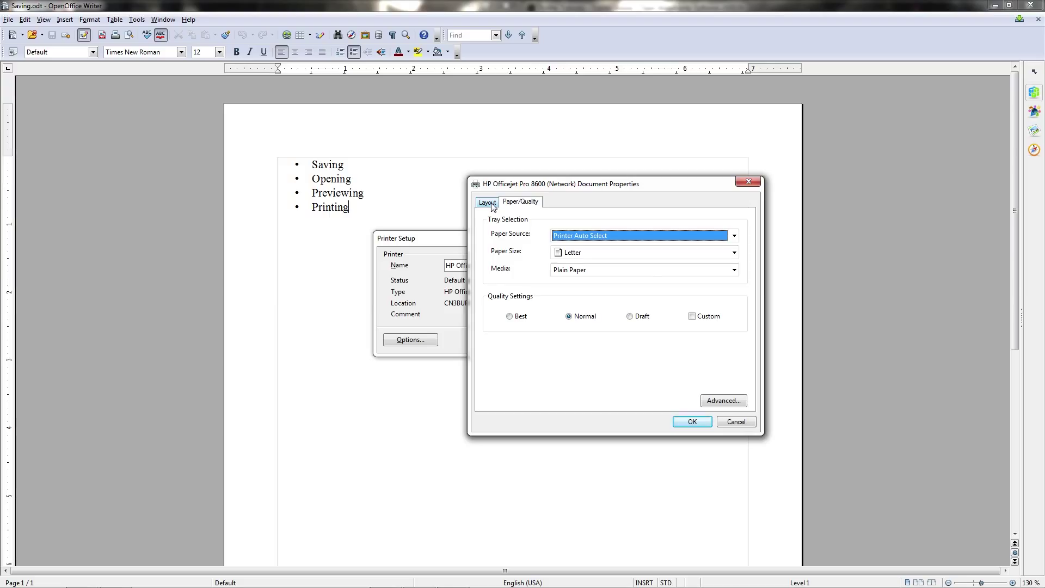
{"action": "left_click", "coordinate": [492, 205]}
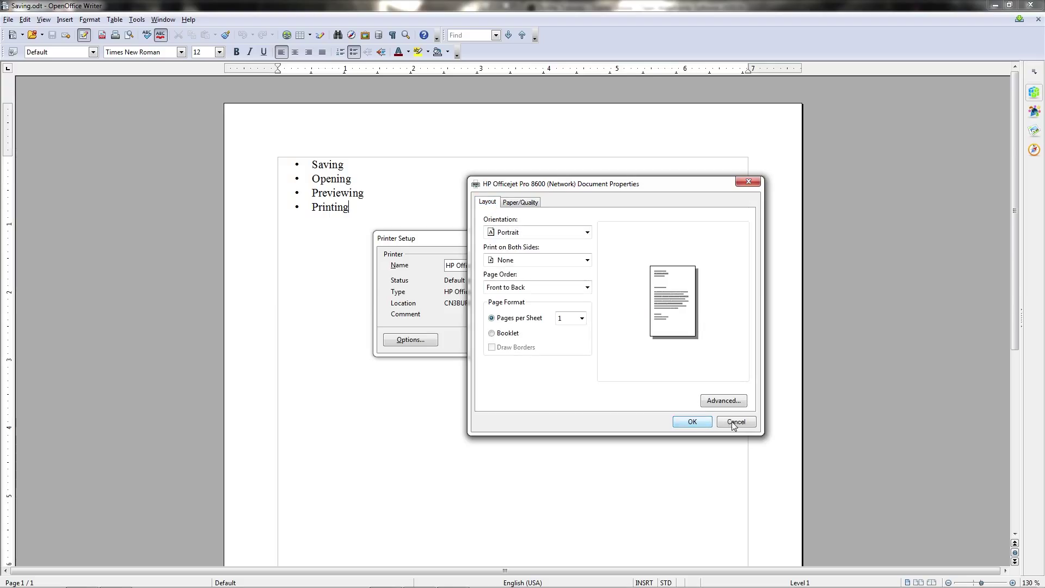
{"action": "left_click", "coordinate": [735, 422]}
{"action": "left_click", "coordinate": [524, 340]}
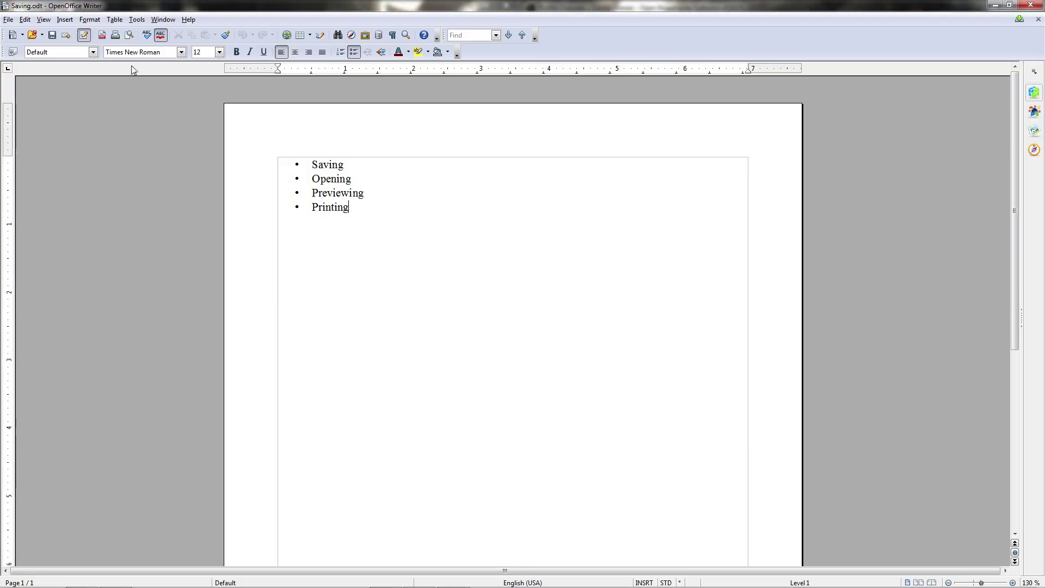
{"action": "right_click", "coordinate": [425, 229]}
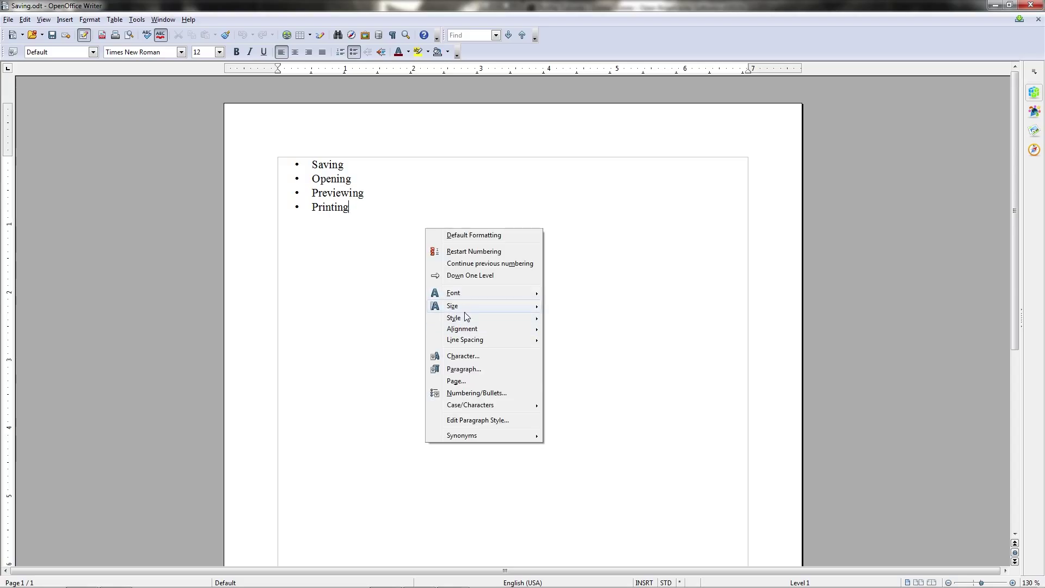
{"action": "left_click", "coordinate": [473, 380]}
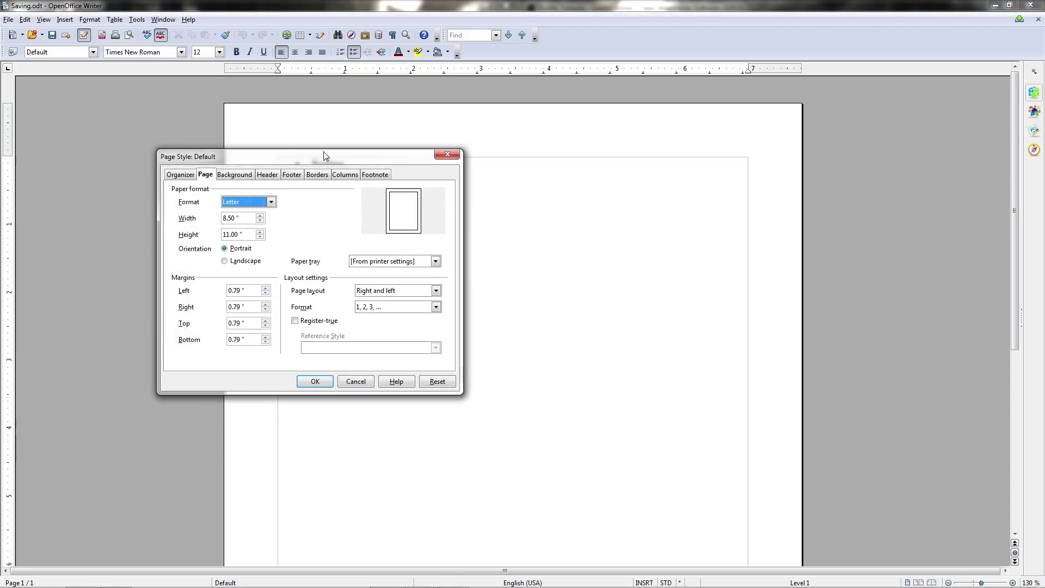
{"action": "left_click_drag", "start_coordinate": [298, 159], "coordinate": [587, 184]}
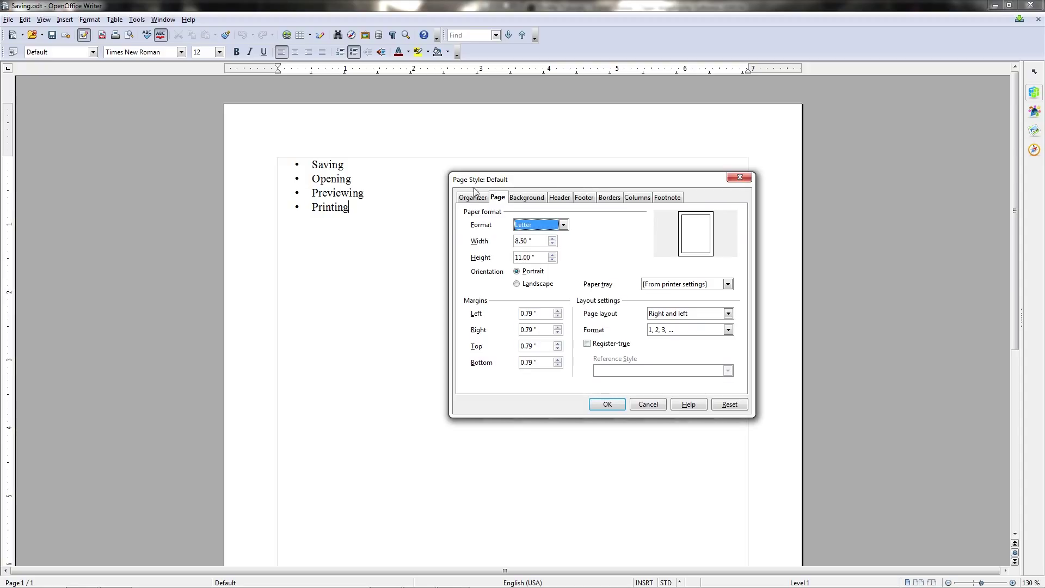
{"action": "left_click", "coordinate": [497, 198]}
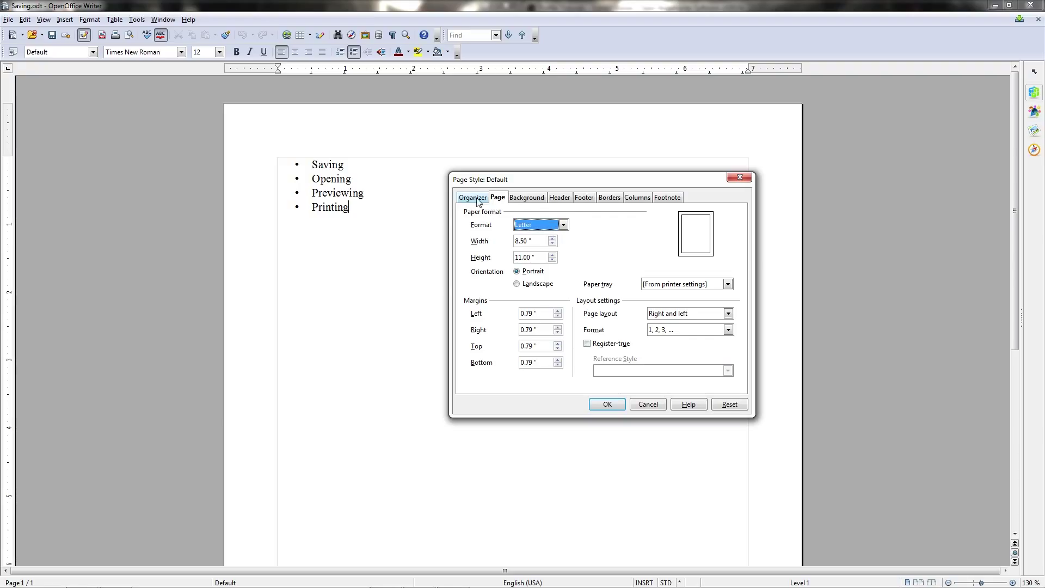
{"action": "left_click", "coordinate": [519, 199]}
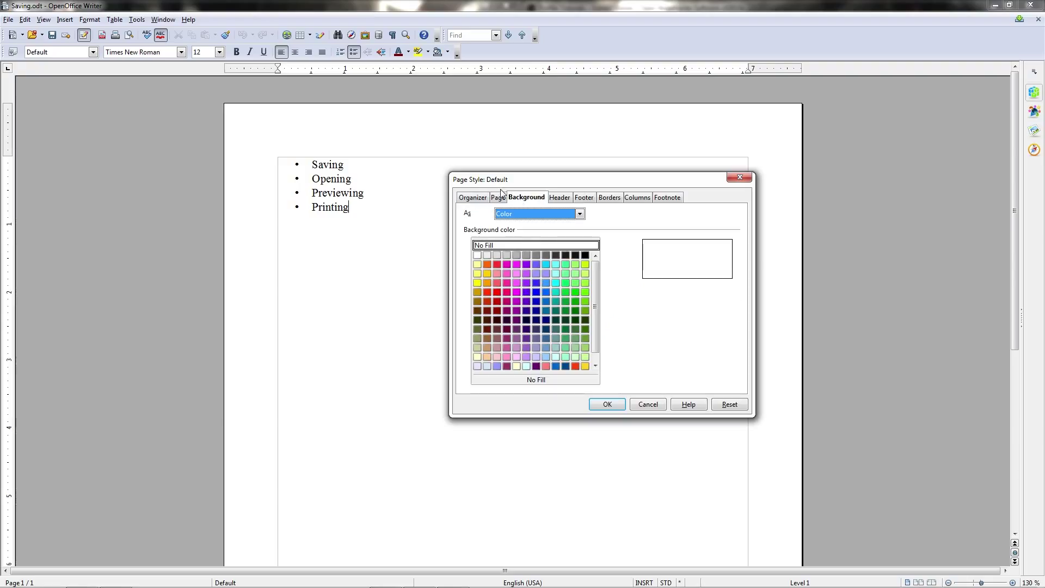